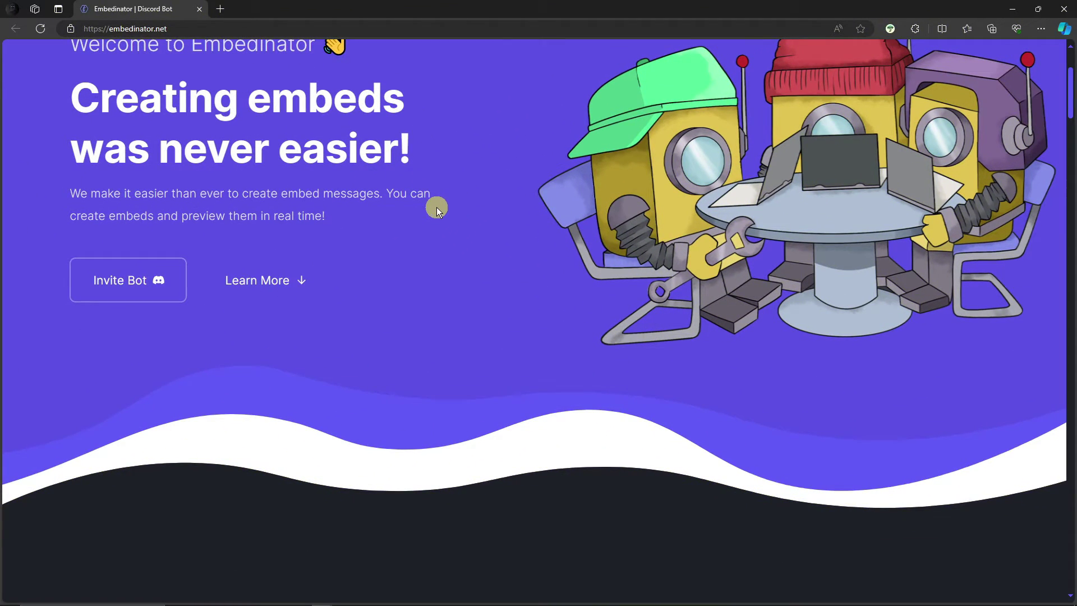
Scroll the Embedinator homepage back to the top.
scroll(438, 222, up, 3)
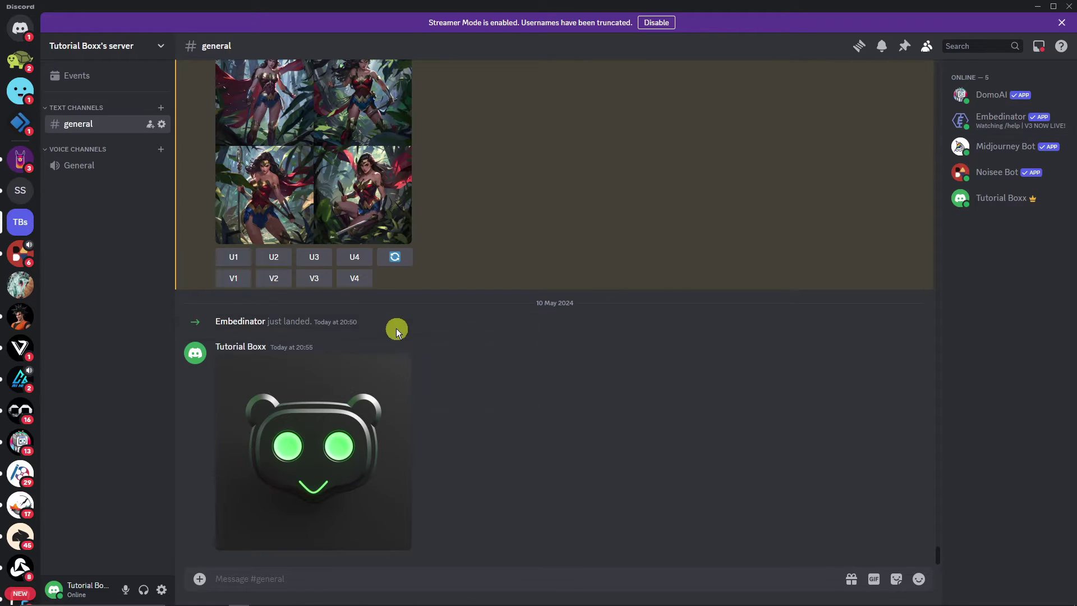
Clear the Embedinator notice, create a sample-channel text channel, and return to #general.
drag(368, 321, 210, 321)
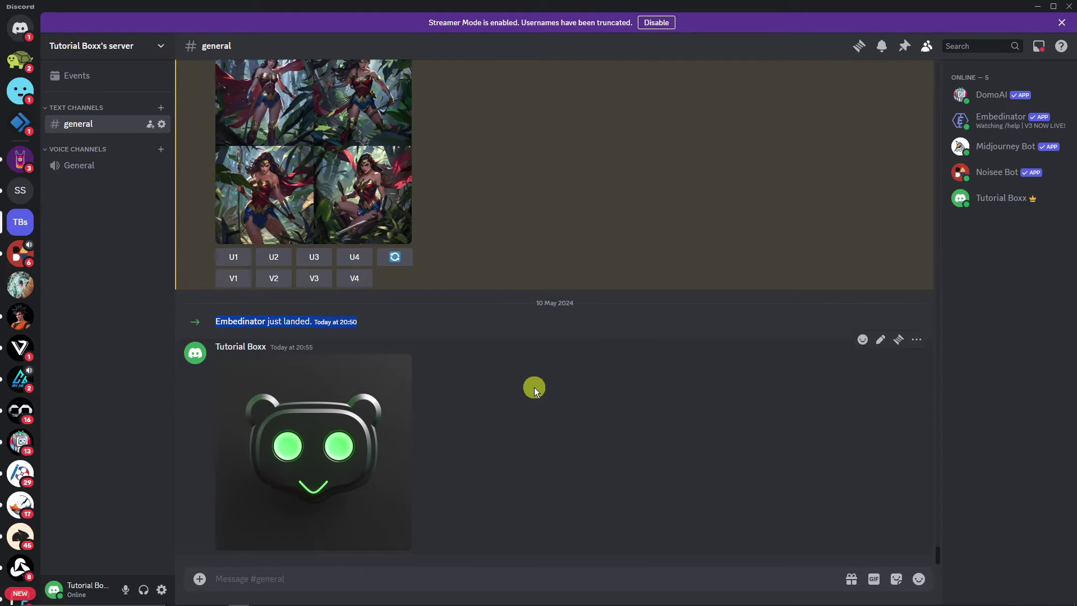
click(547, 585)
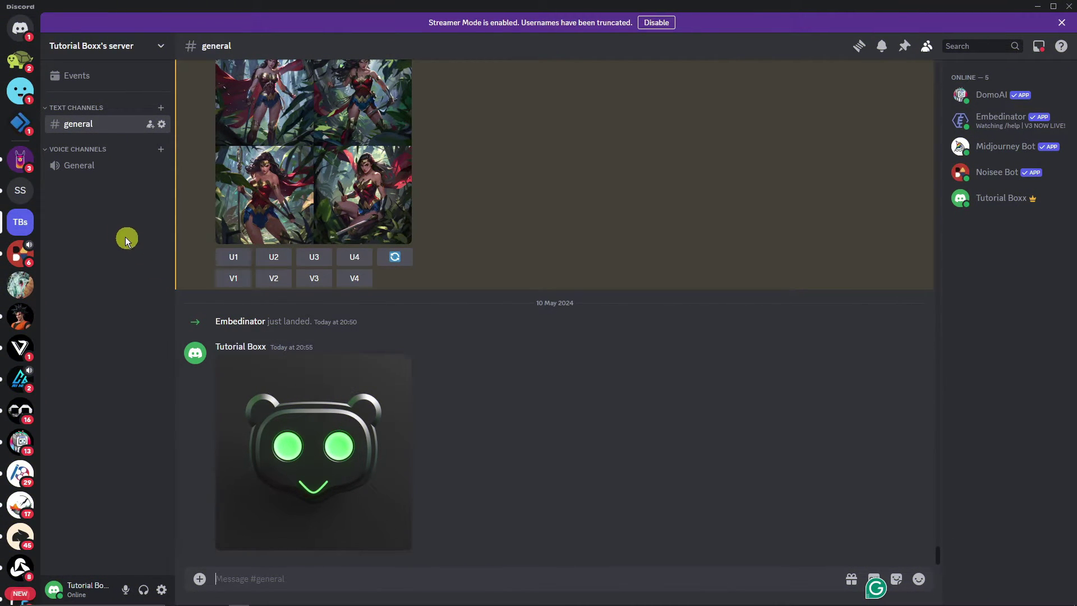
click(162, 108)
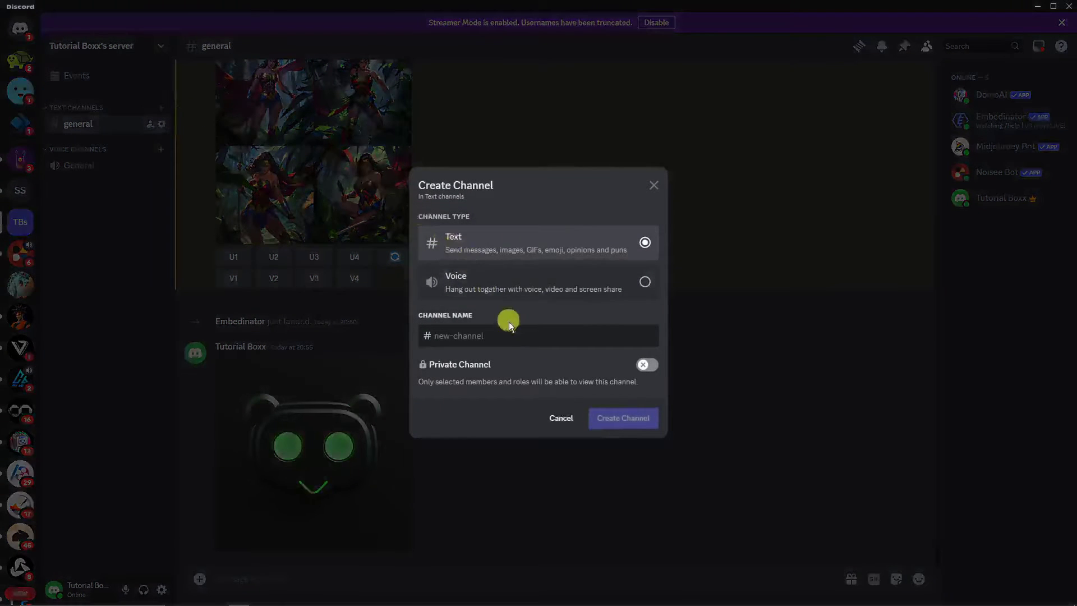
text(sample-channel)
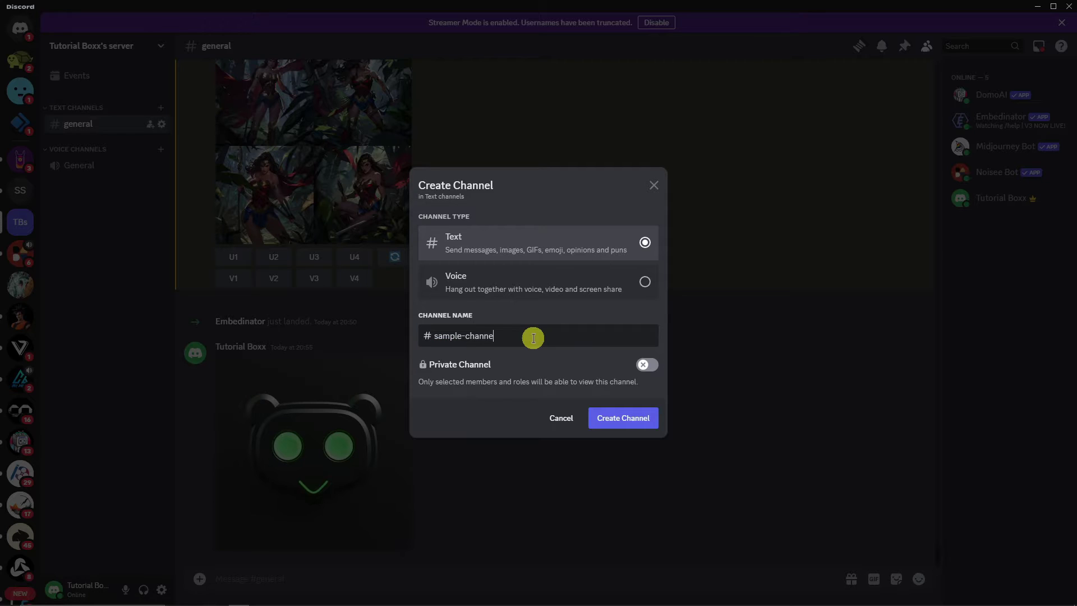
click(625, 416)
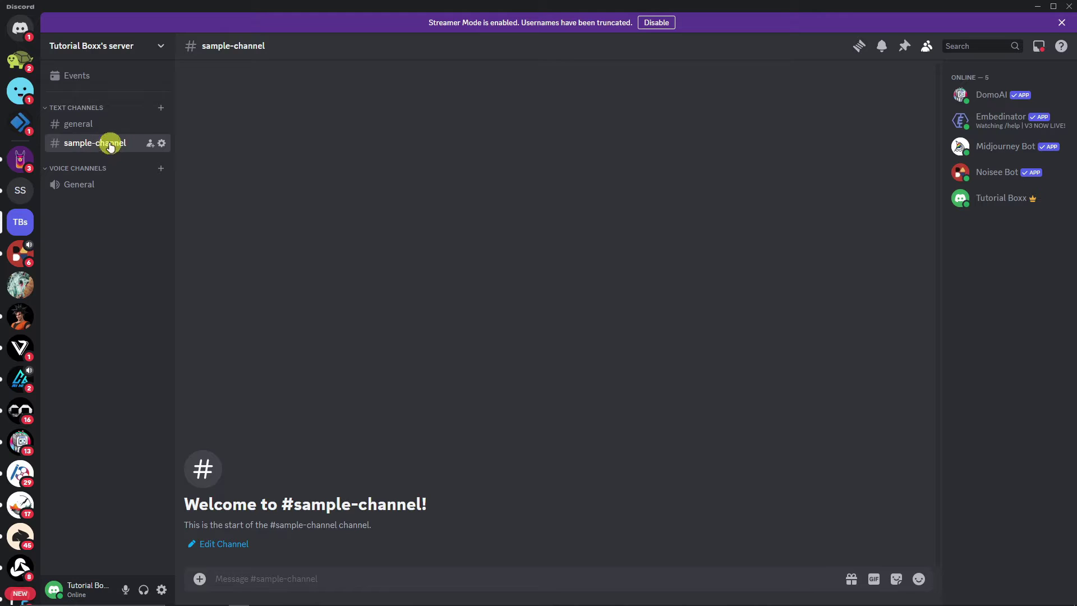
click(108, 133)
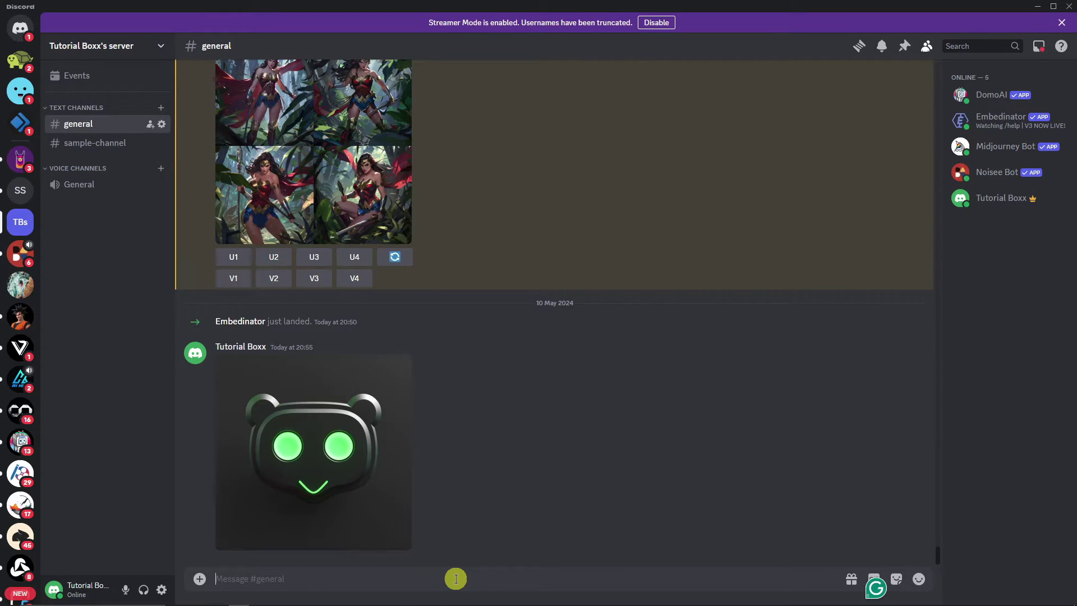
Run Embedinator's /embed command in #general to get a Default Embed draft.
text(/e)
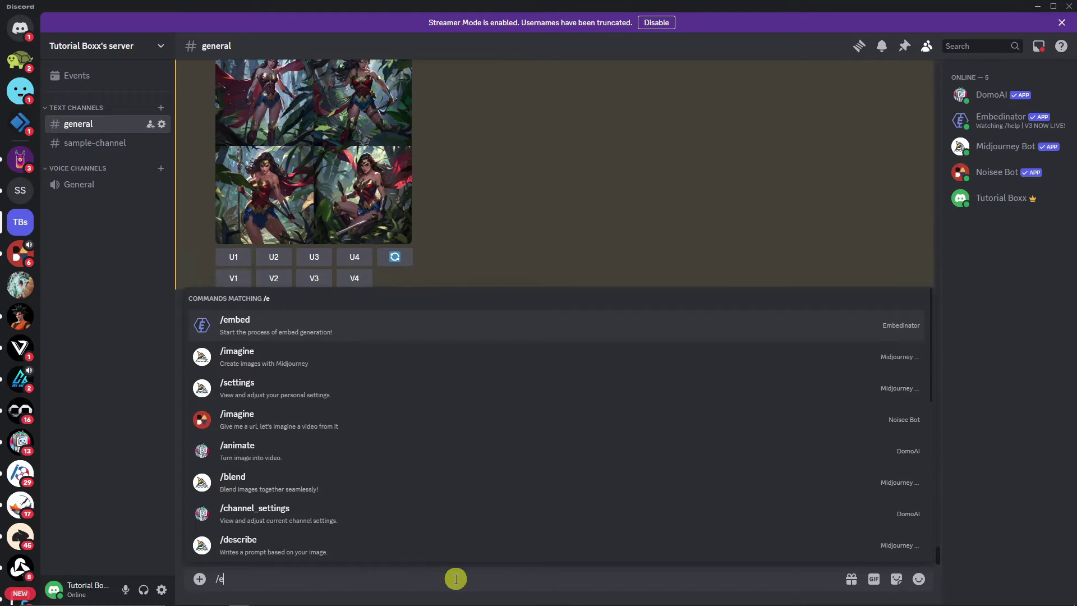
click(283, 331)
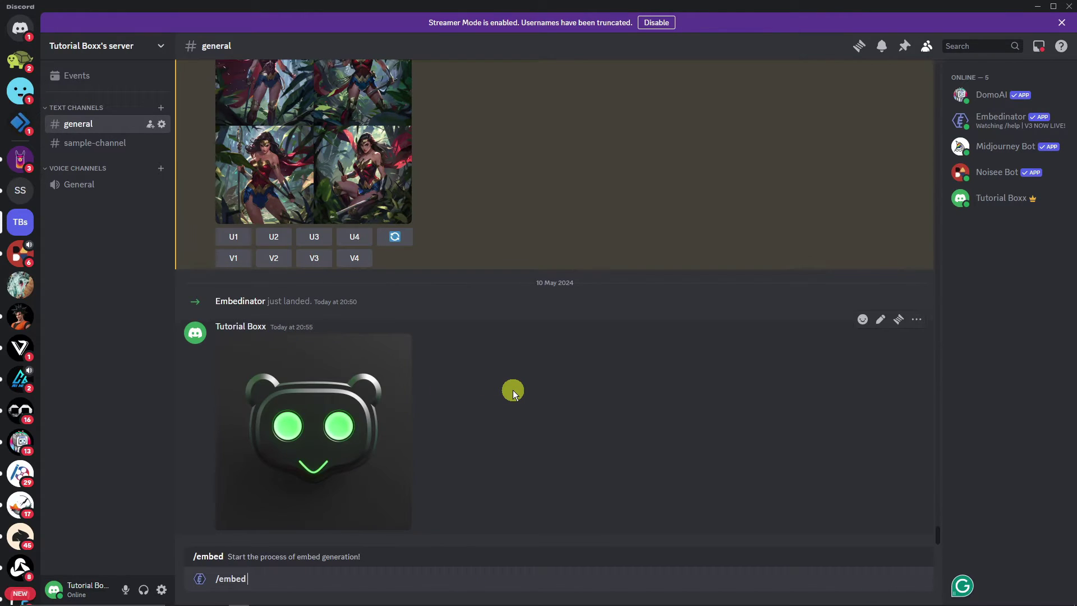
key(Return)
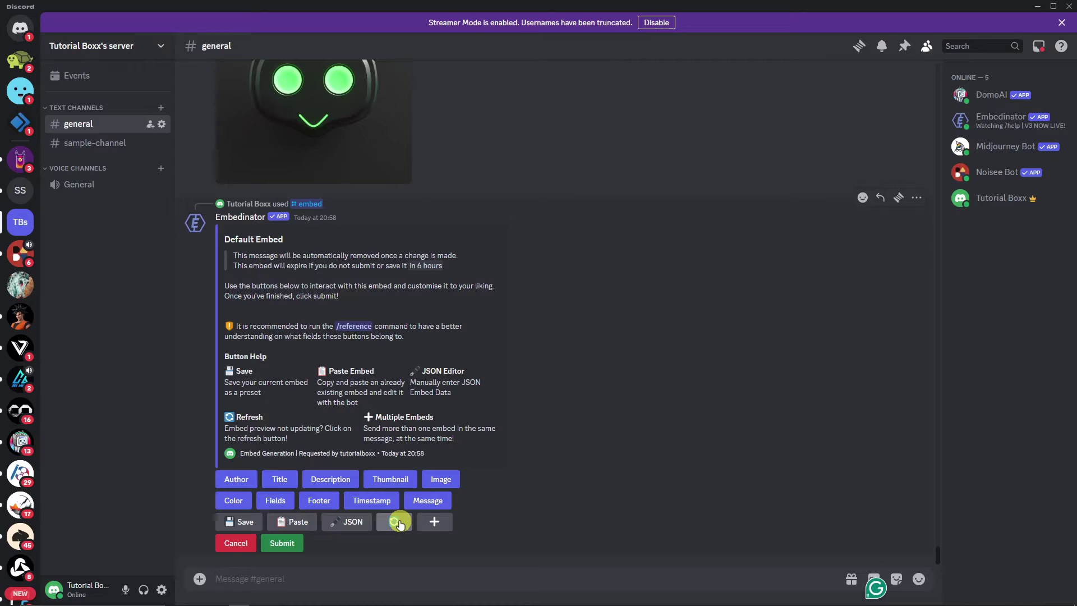
Title the embed SAMPLE MSG and leave its title URL empty.
click(280, 484)
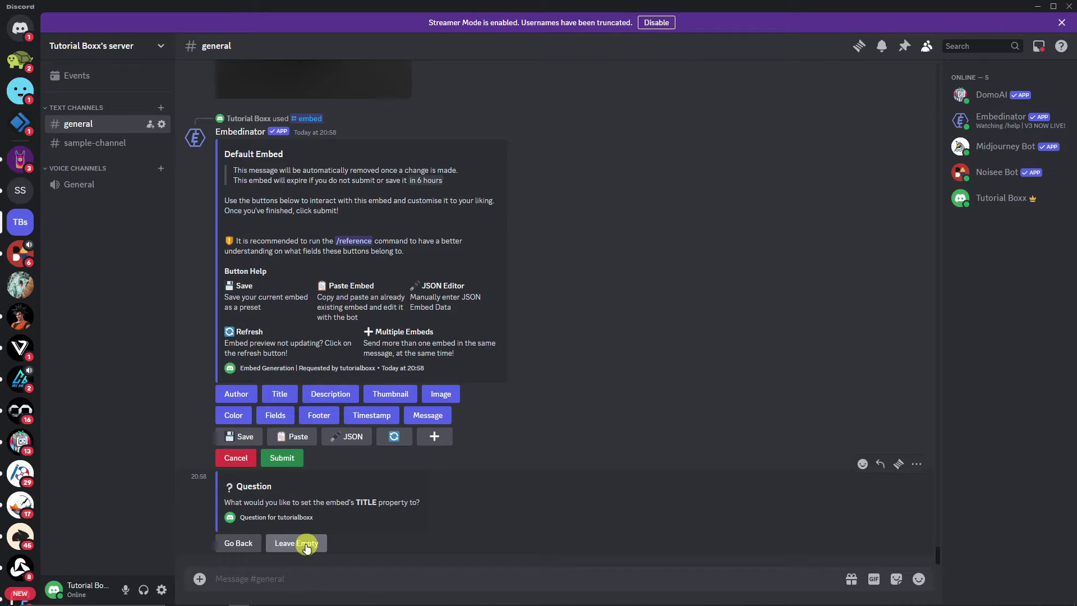
click(304, 579)
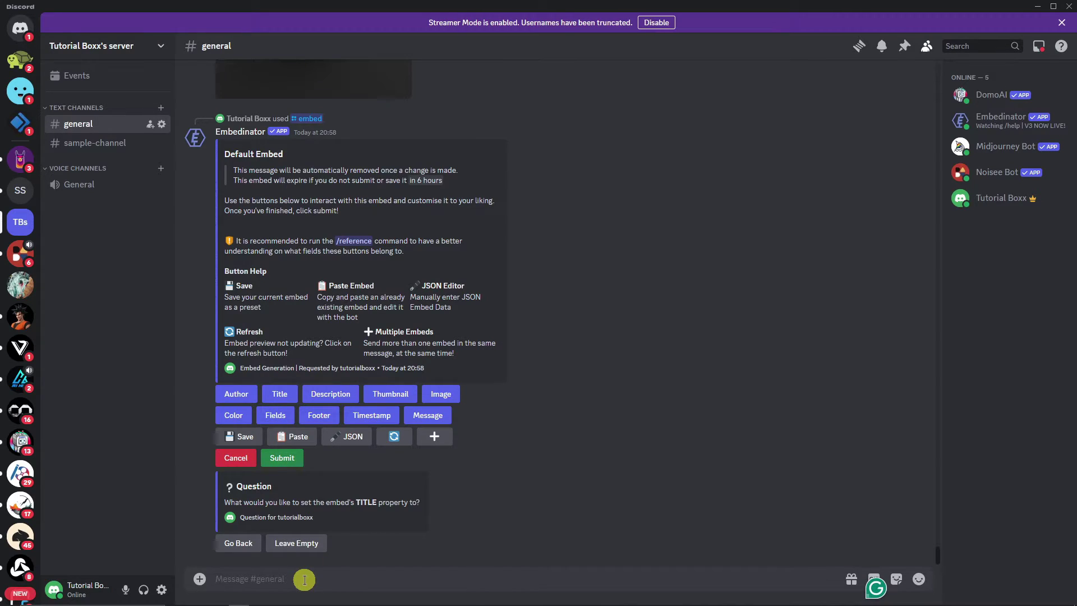
text(SAMPLE TE)
key(BackSpace)
key(BackSpace)
text(MEG)
key(BackSpace)
key(BackSpace)
text(S)
key(Return)
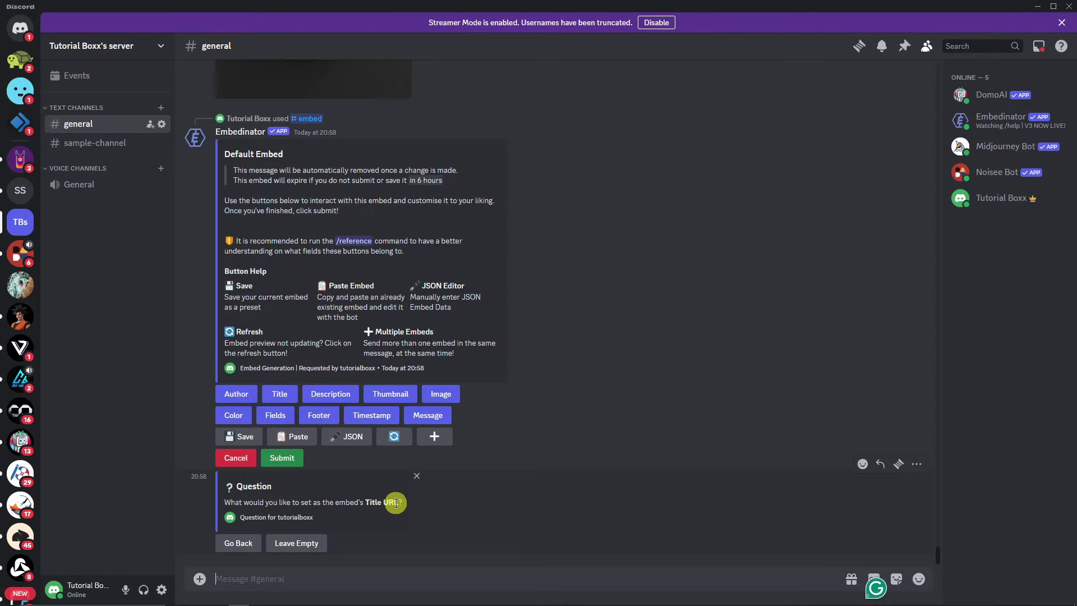
click(303, 544)
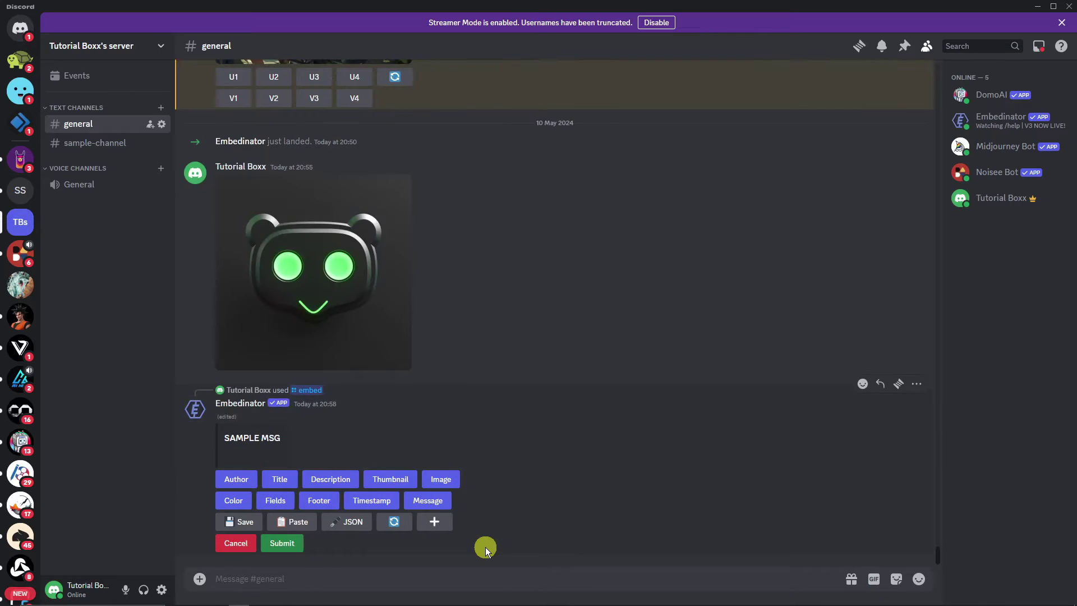
drag(224, 438, 293, 453)
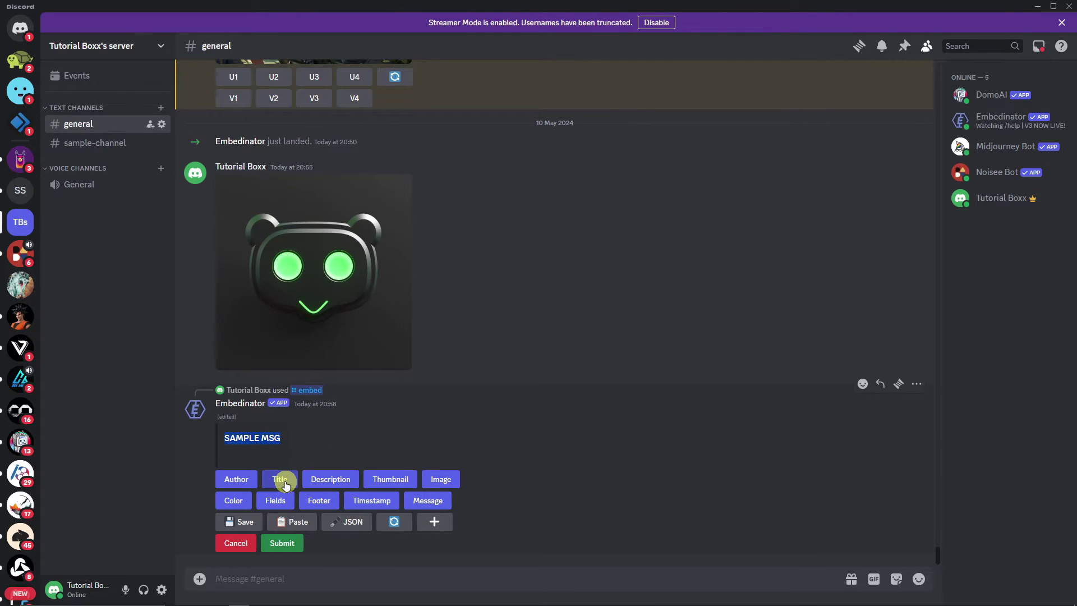
Start the embed's Color question, browse the preset colour list, then open the server menu.
click(234, 500)
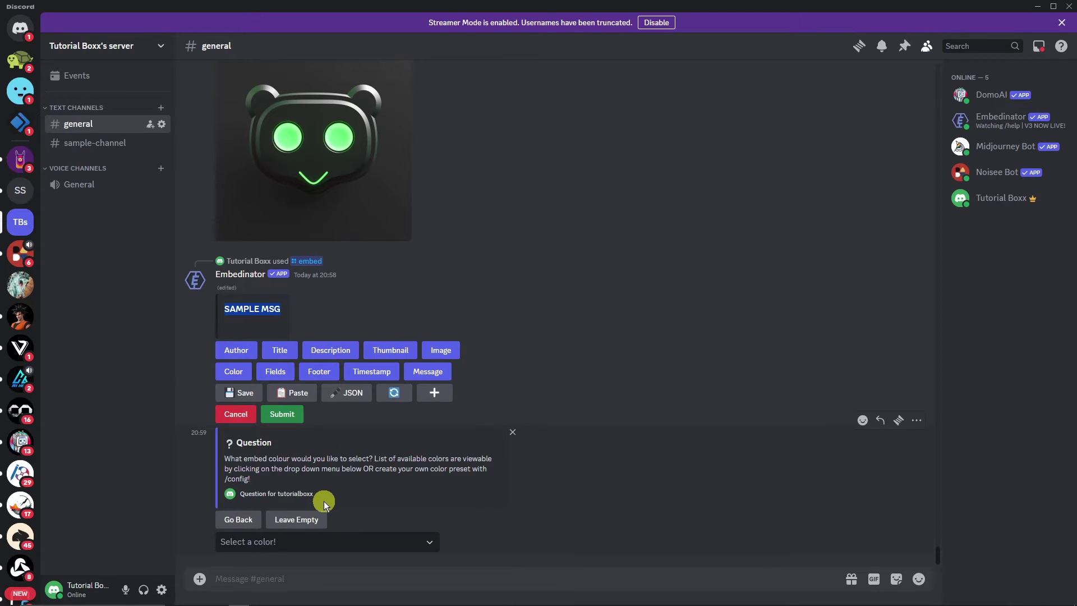
click(425, 541)
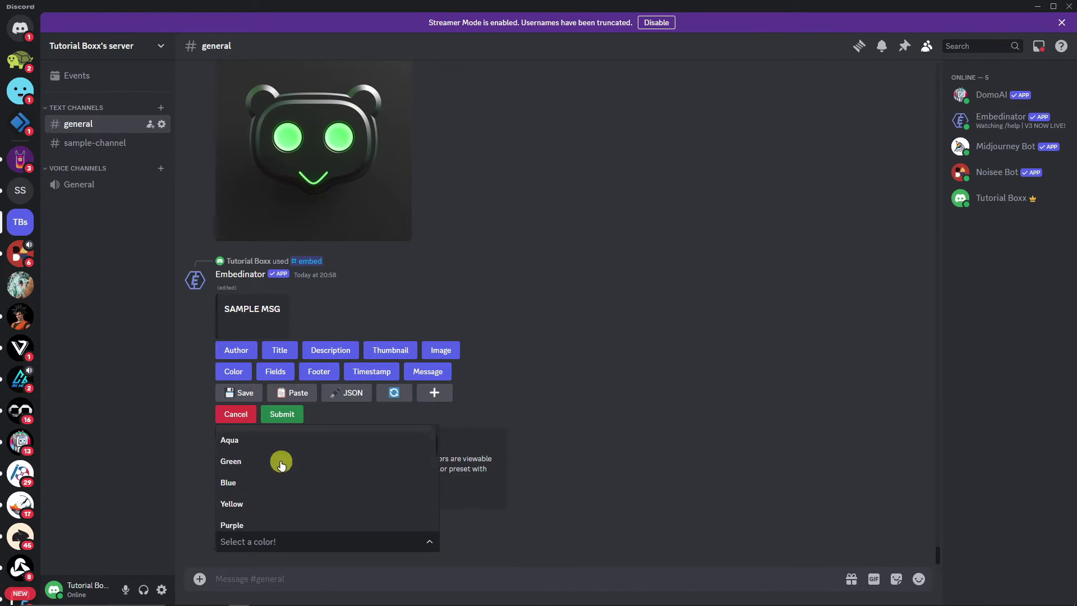
scroll(281, 463, down, 8)
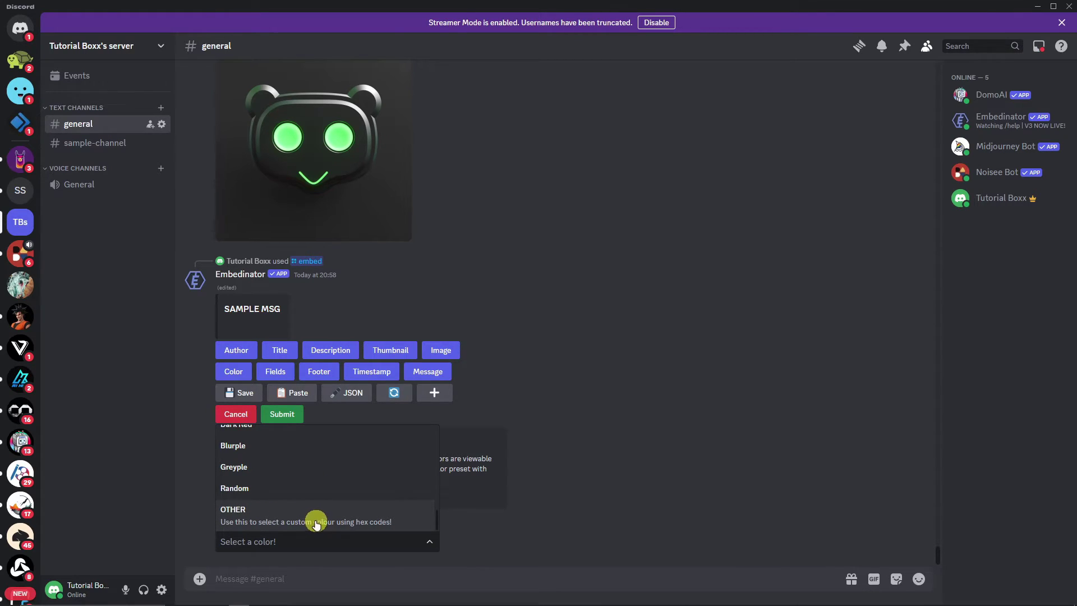
click(157, 45)
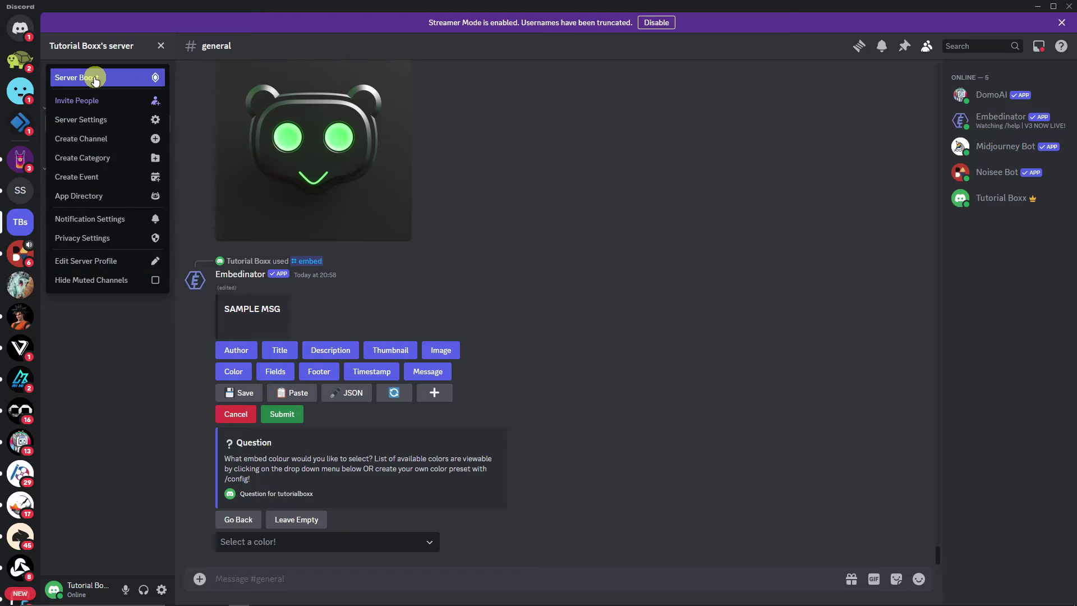
Find green #4ab340 using the Midjourney Bot role's custom colour picker in Server Settings.
click(110, 129)
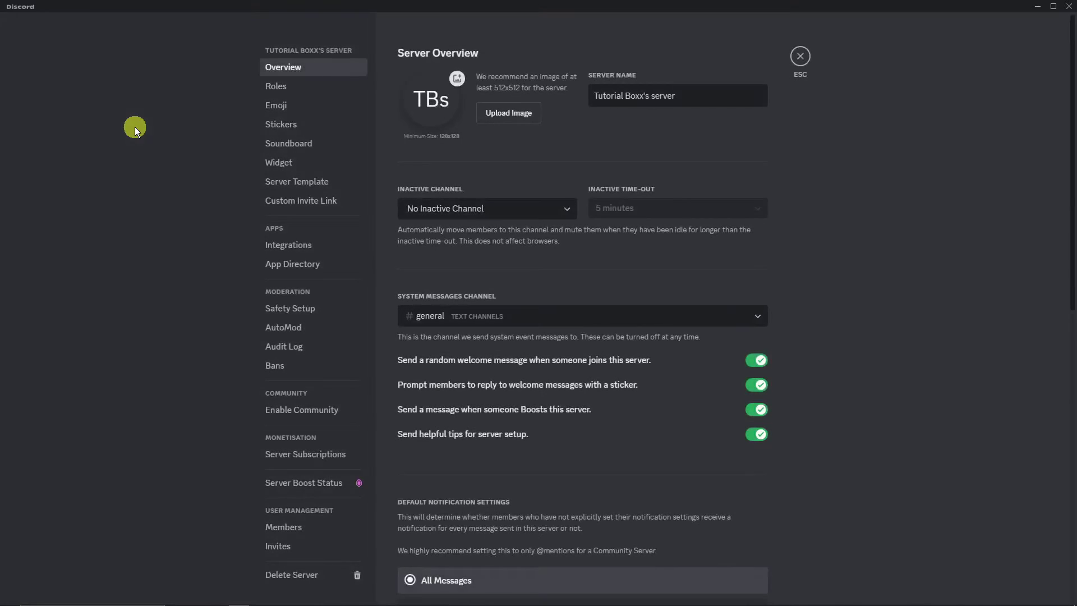
click(287, 86)
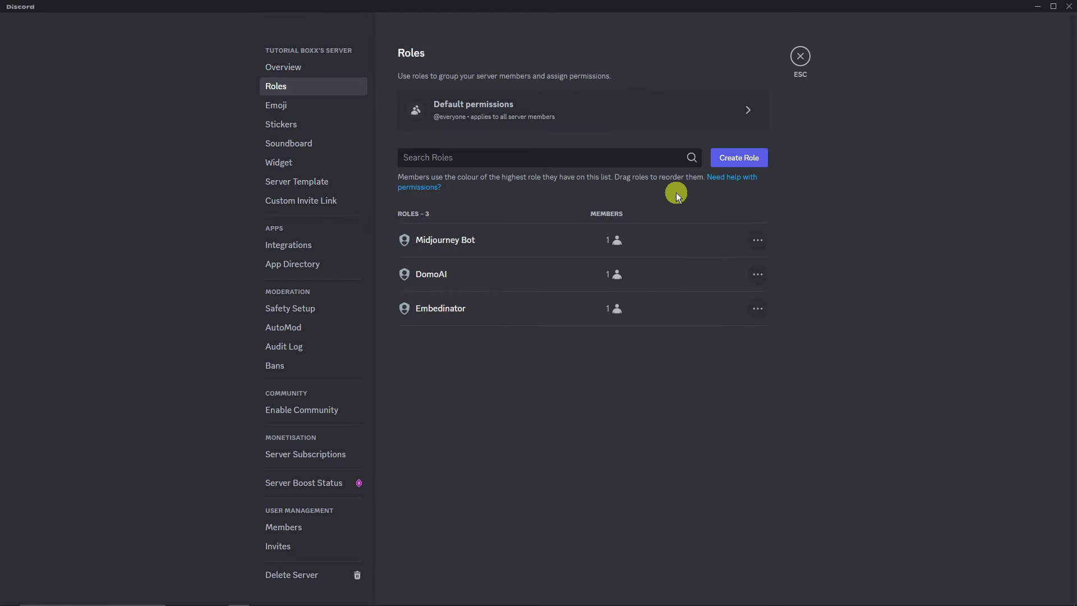
click(542, 246)
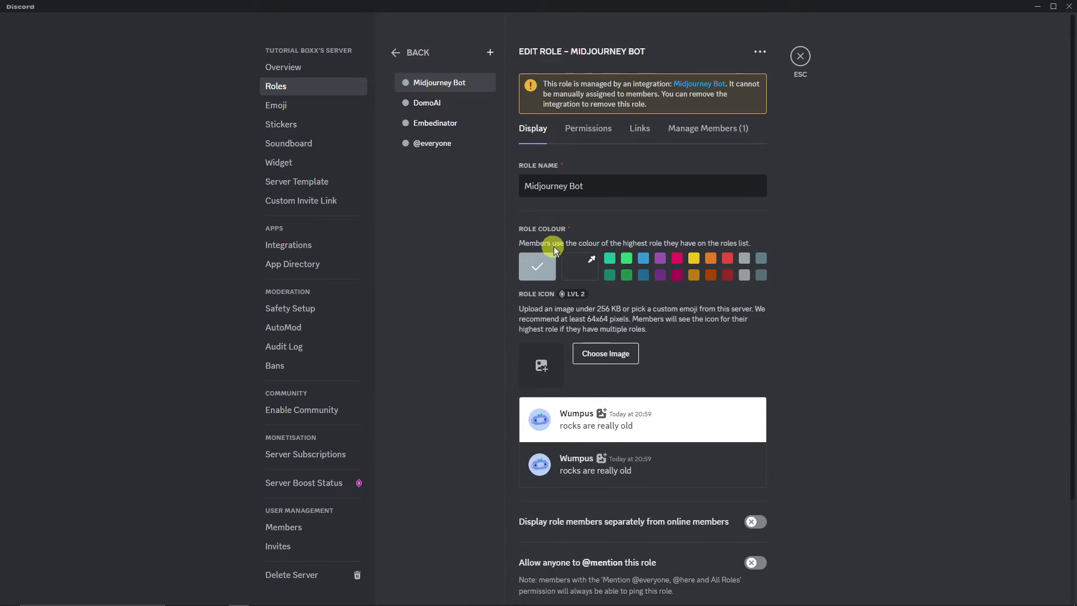
click(660, 268)
click(580, 265)
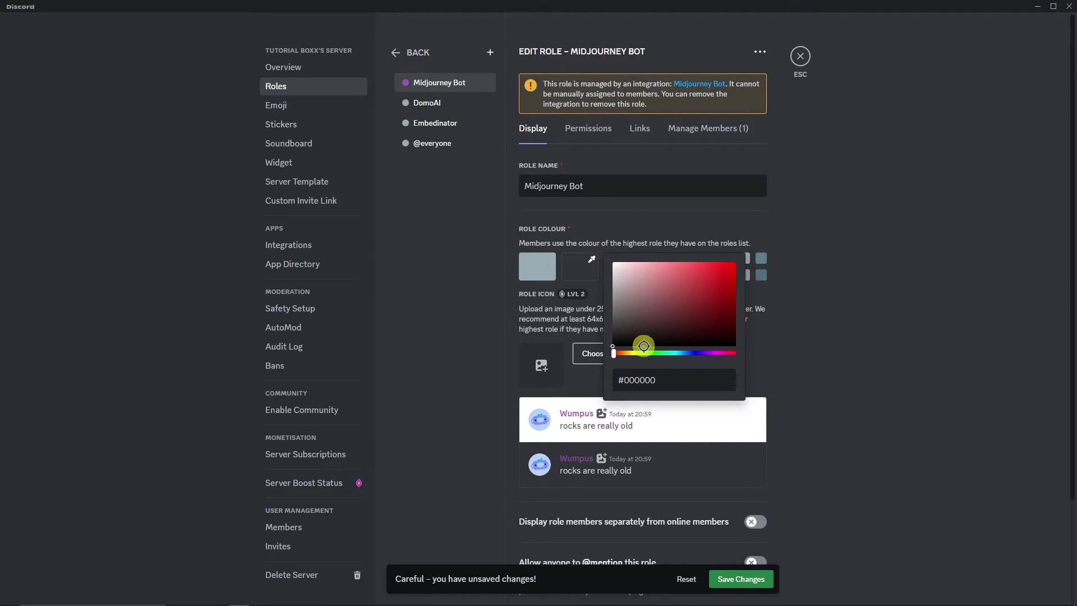
drag(613, 352, 617, 380)
key(ctrl+c)
click(689, 272)
click(692, 287)
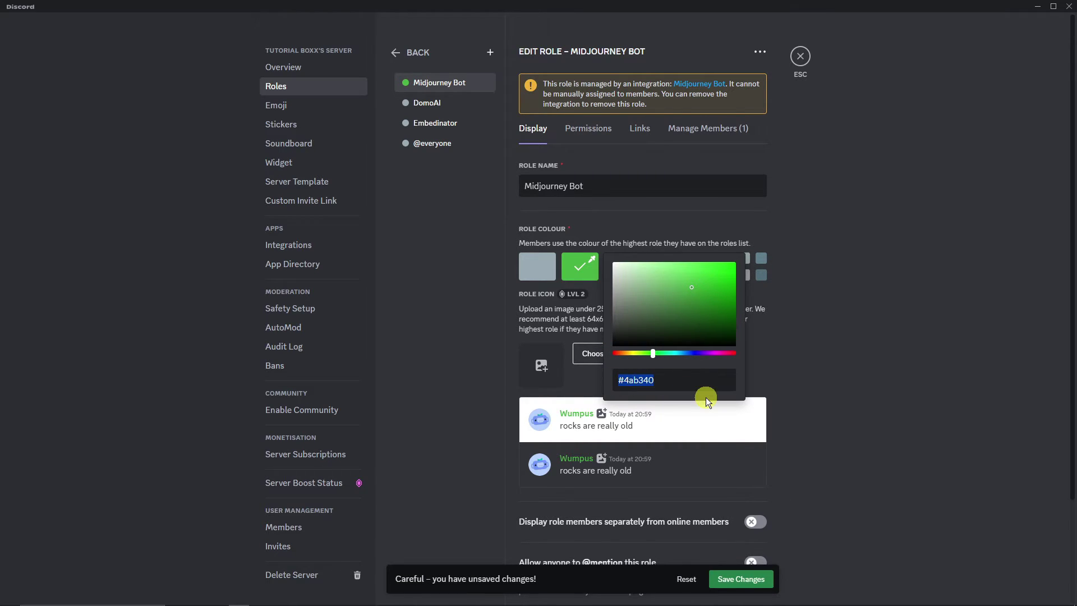
Discard the role colour change and close Server Settings, leaving the role unchanged.
click(792, 75)
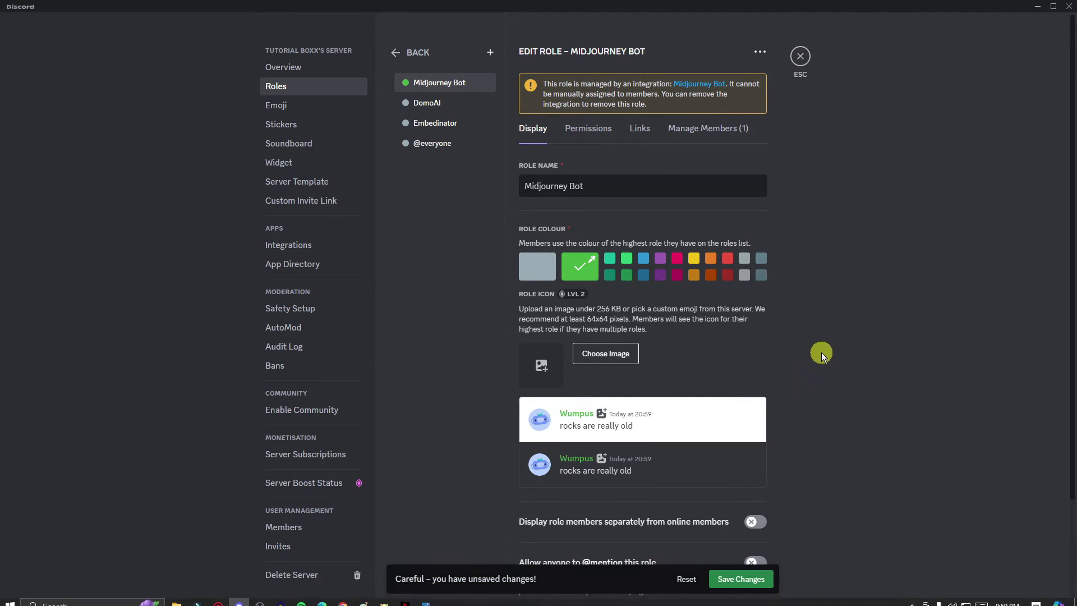
click(686, 579)
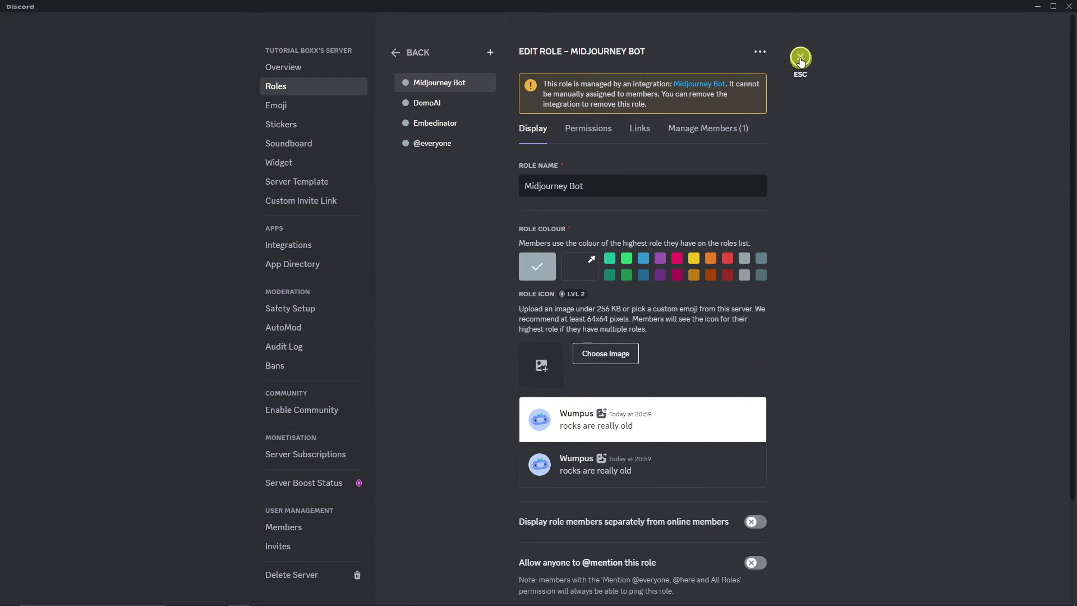
click(800, 58)
Set the embed colour to custom hex #4ab340 through the OTHER option.
click(305, 540)
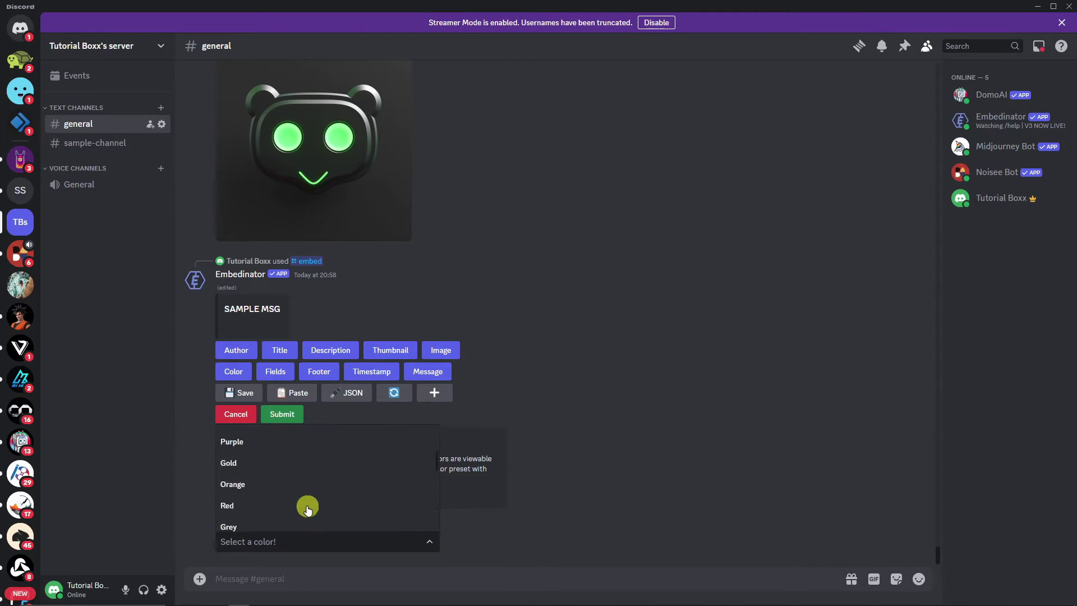
scroll(308, 509, down, 2)
click(322, 508)
click(303, 515)
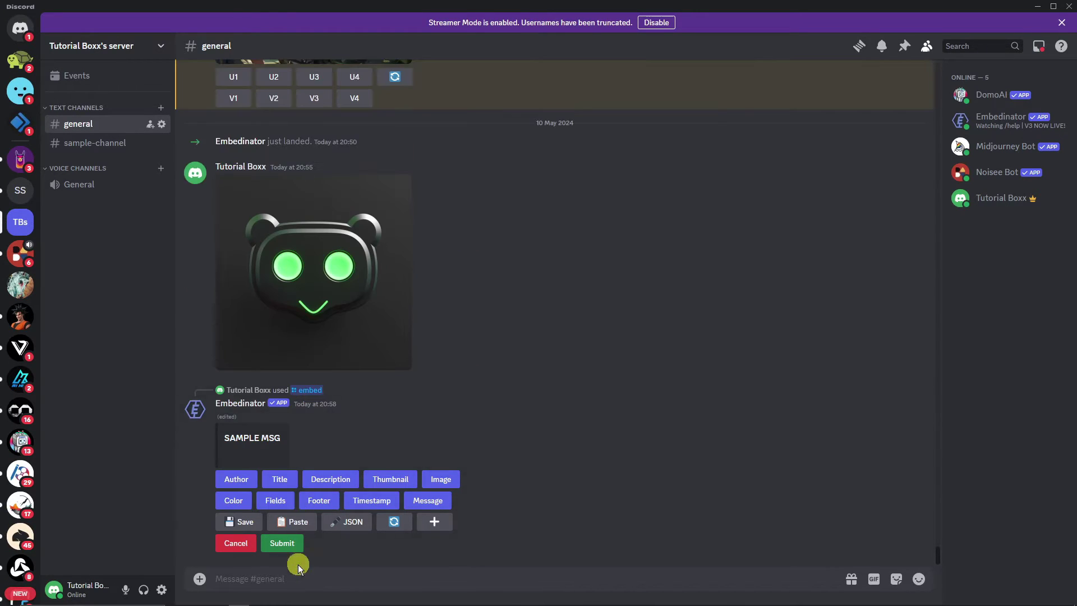
key(ctrl+v)
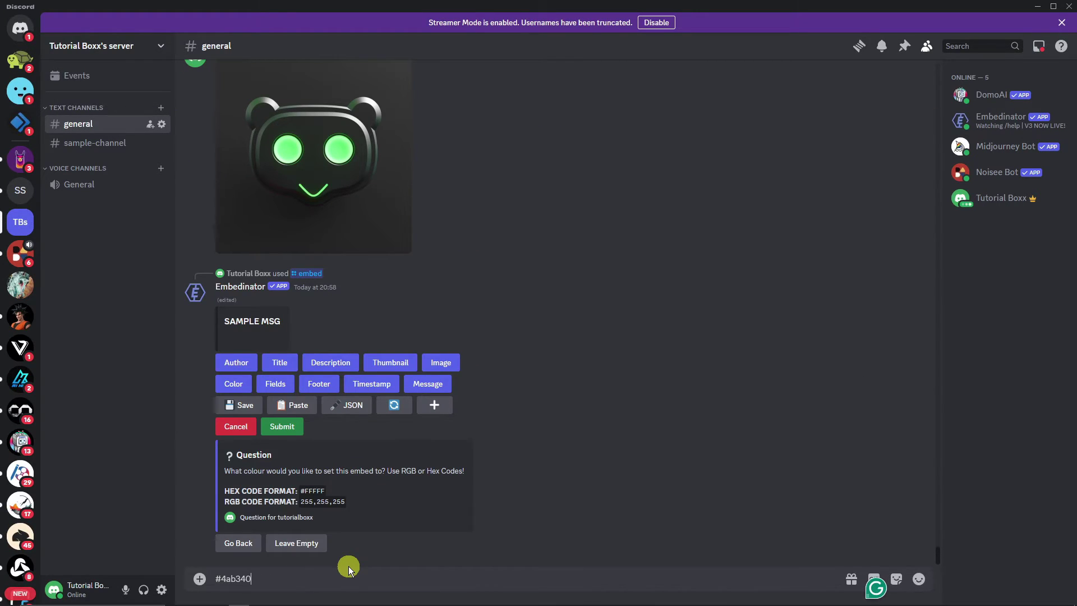
key(Return)
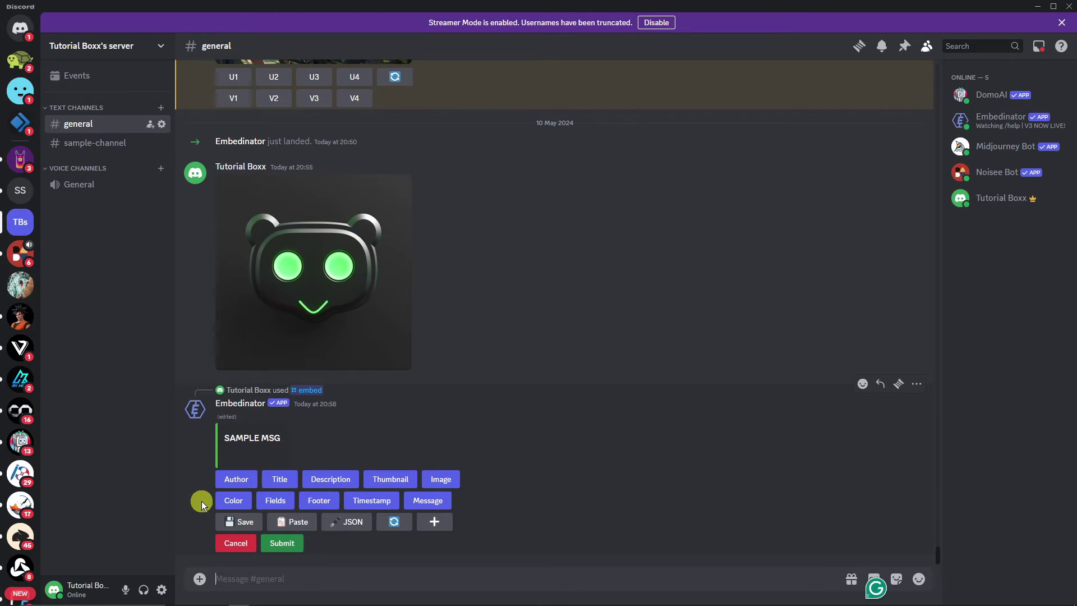
Try SAMPLE IMAGE as the thumbnail, which is rejected as an invalid URL.
click(399, 481)
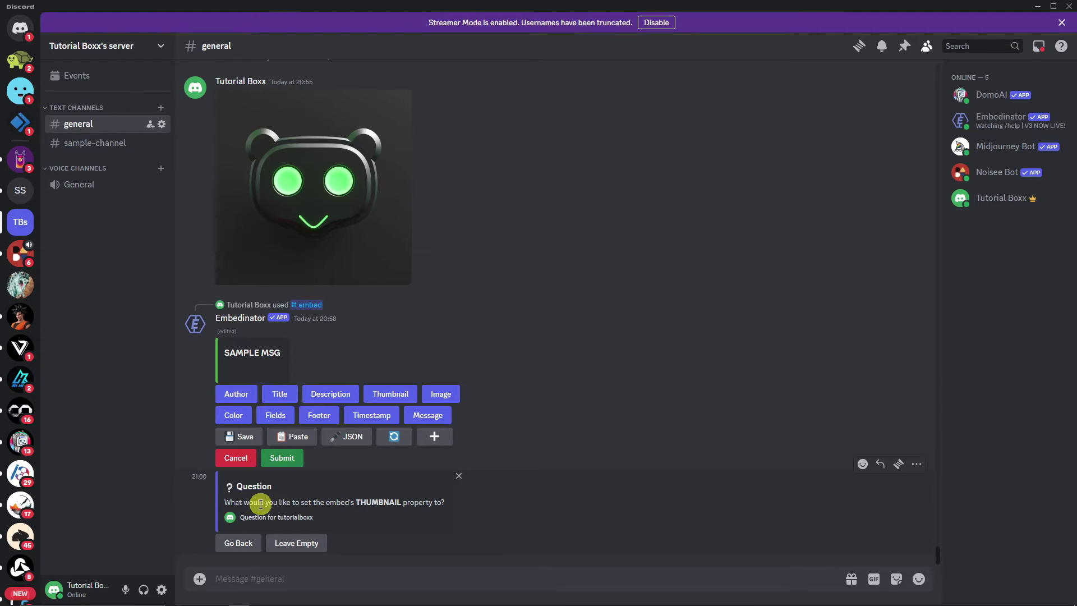
click(344, 579)
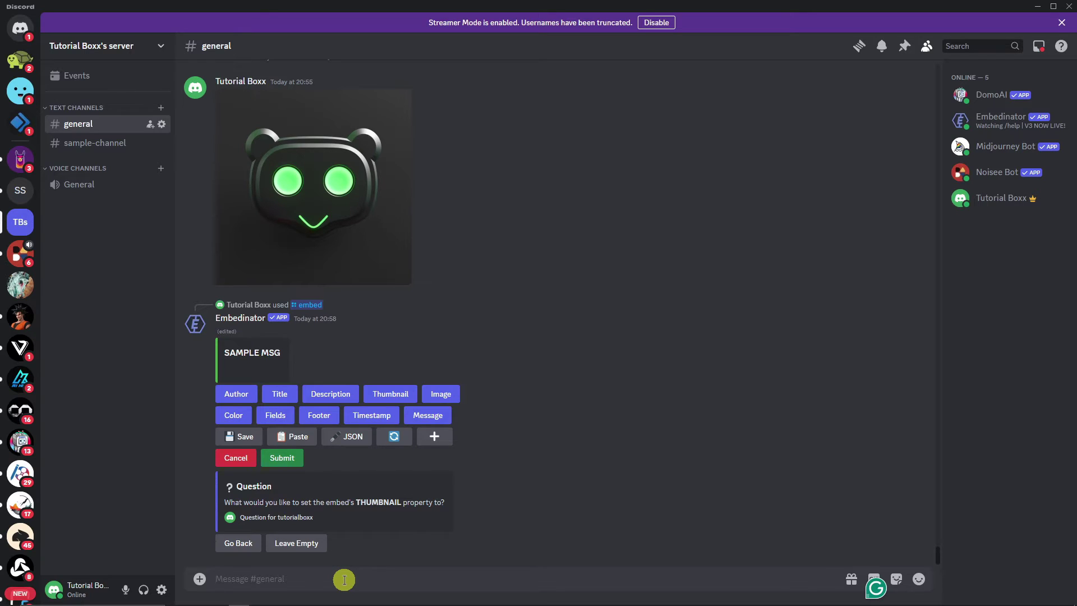
text(SAMPLE IMAGE)
key(Return)
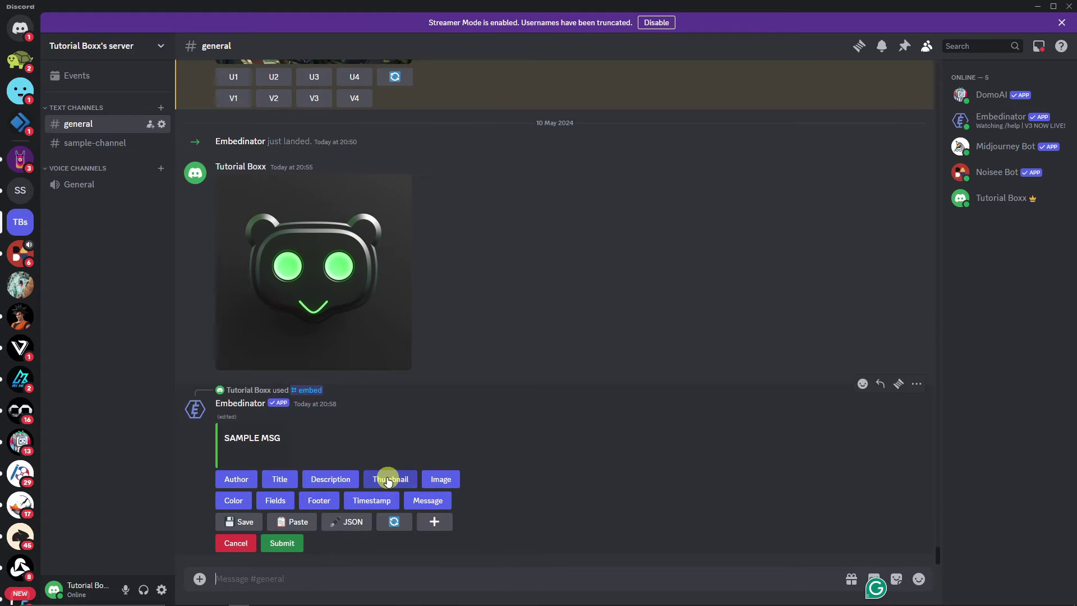
Restart the thumbnail question and open the green-eyed bear logo full size with its options.
click(387, 480)
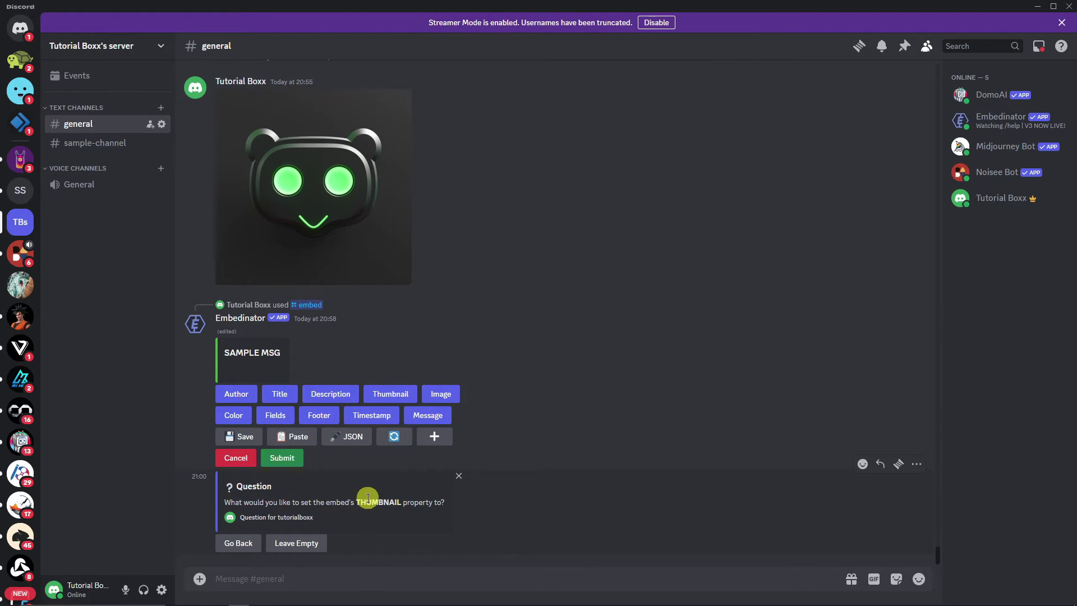
scroll(334, 309, up, 4)
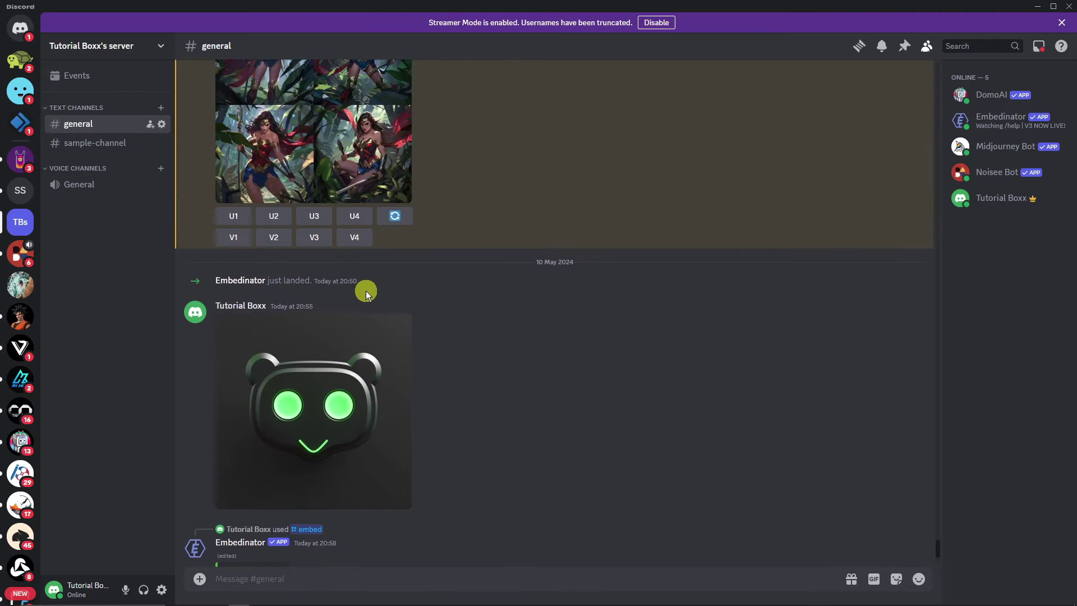
scroll(366, 290, down, 3)
scroll(382, 281, down, 1)
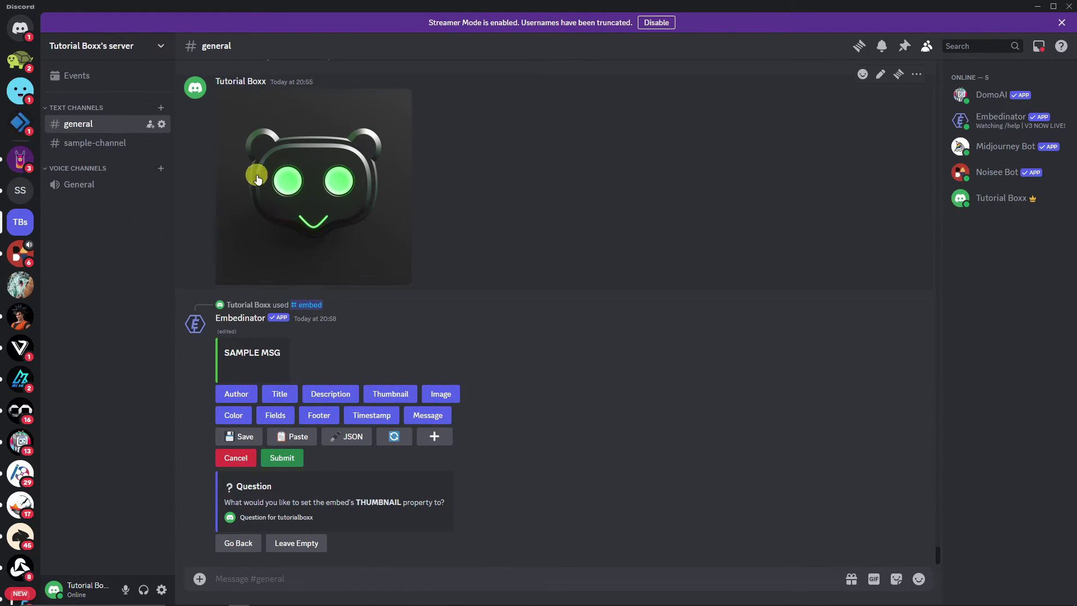
click(301, 187)
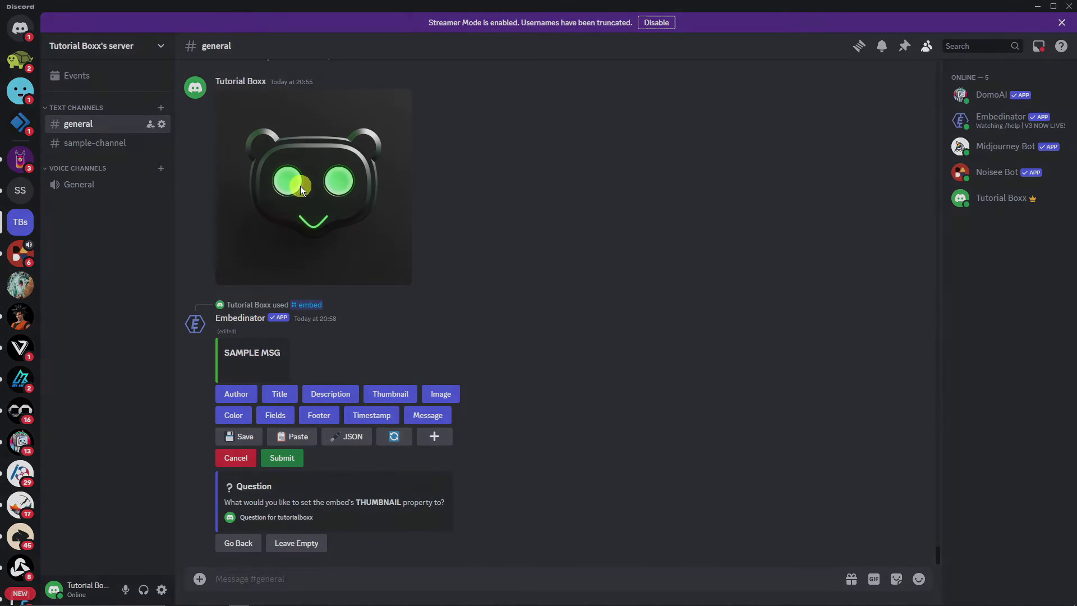
right_click(497, 252)
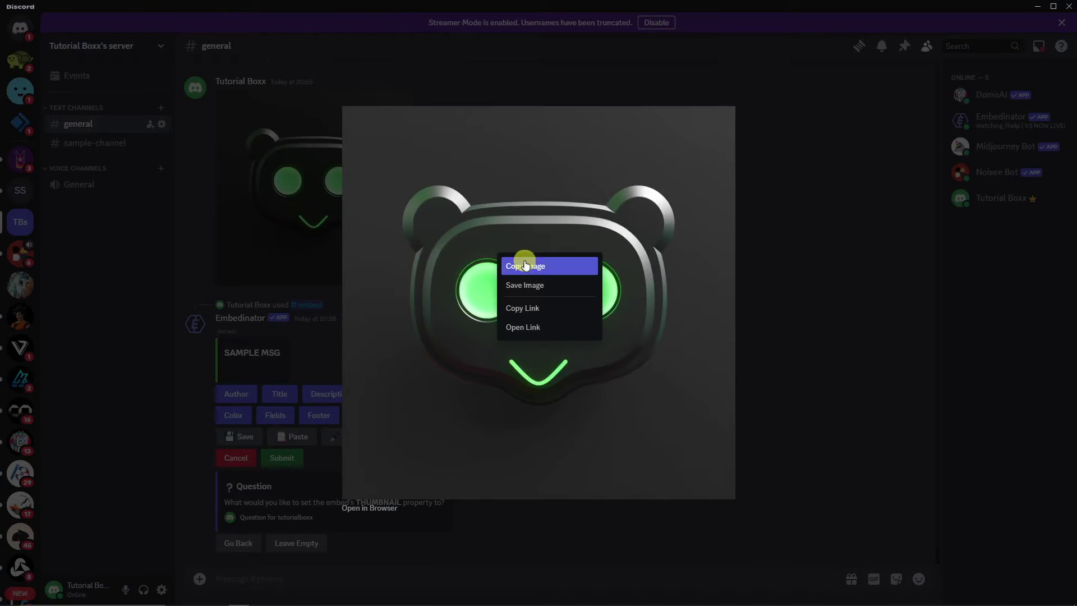
Open the bear logo's image link in Edge and cut its web address.
click(549, 340)
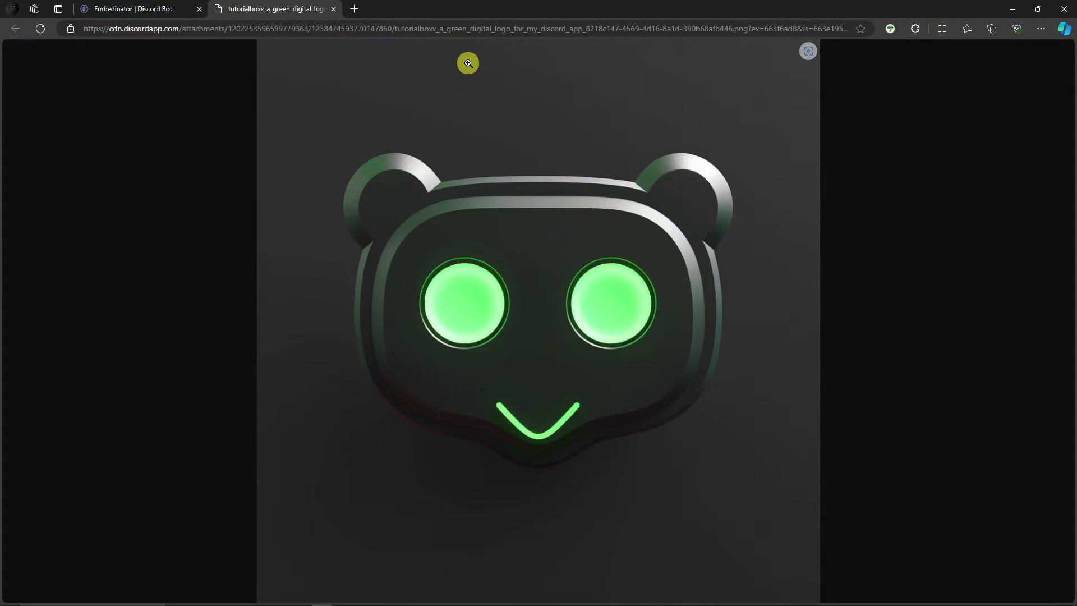
click(443, 29)
right_click(442, 33)
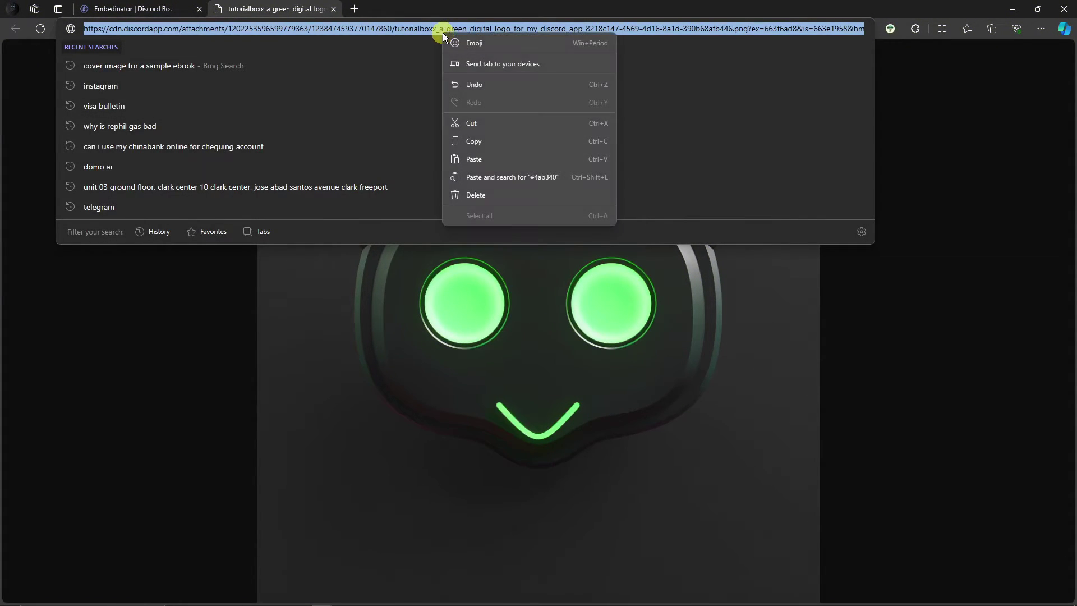
click(457, 123)
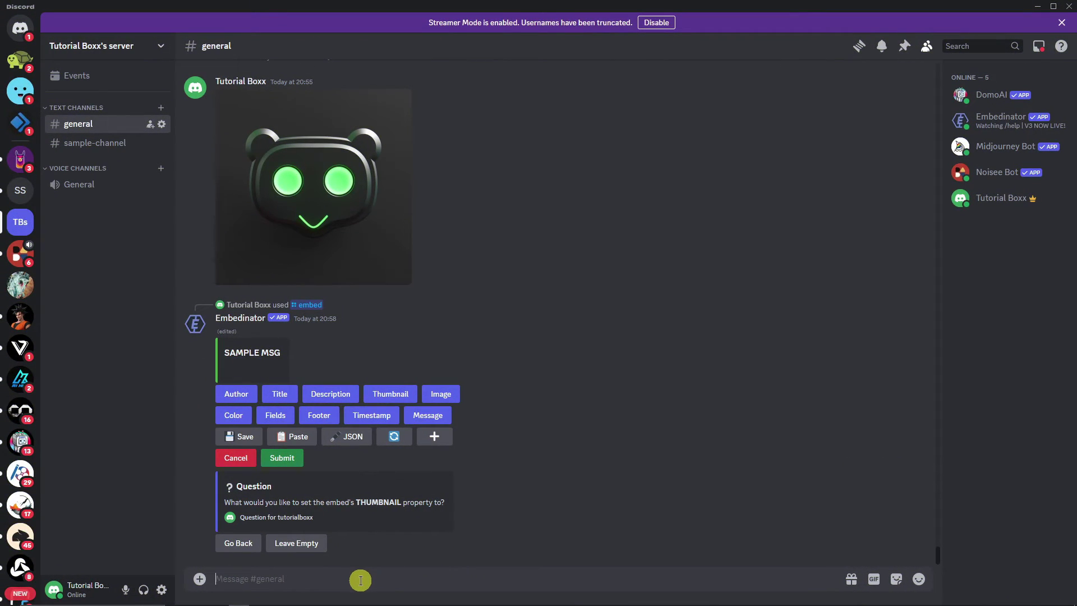
Send the bear logo's image URL as the embed thumbnail.
key(ctrl+v)
key(Return)
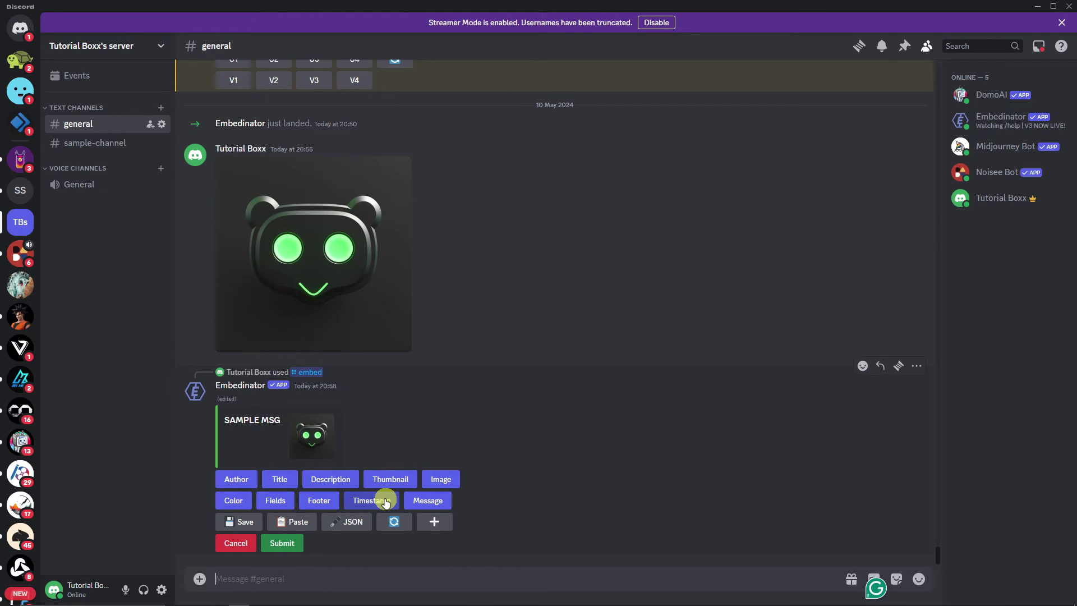
Start the embed's main image and cut the digital-style logo's URL from Edge's address bar.
click(440, 480)
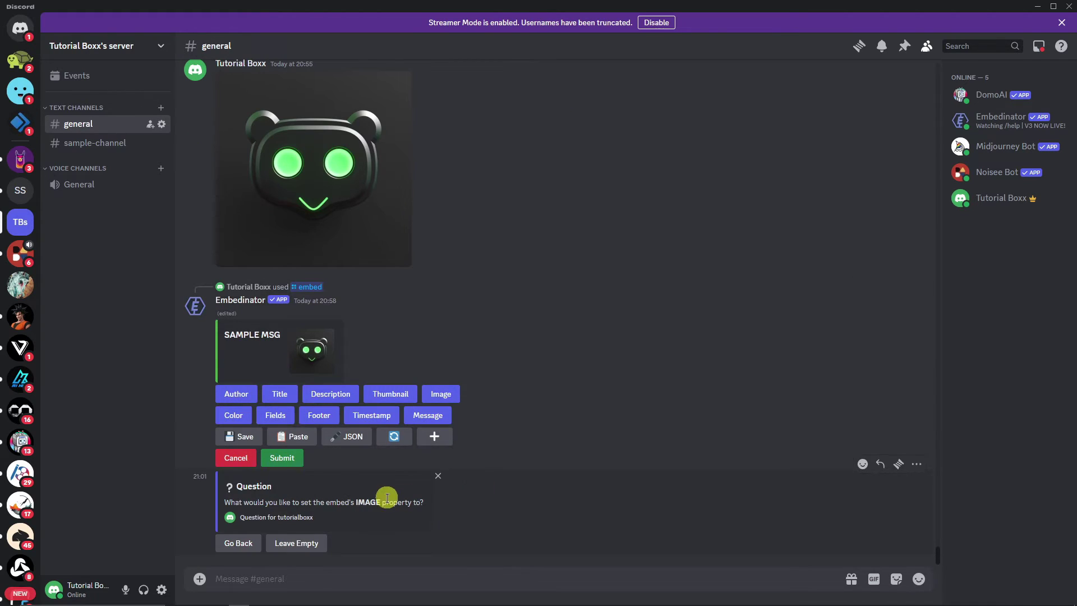
scroll(510, 494, up, 15)
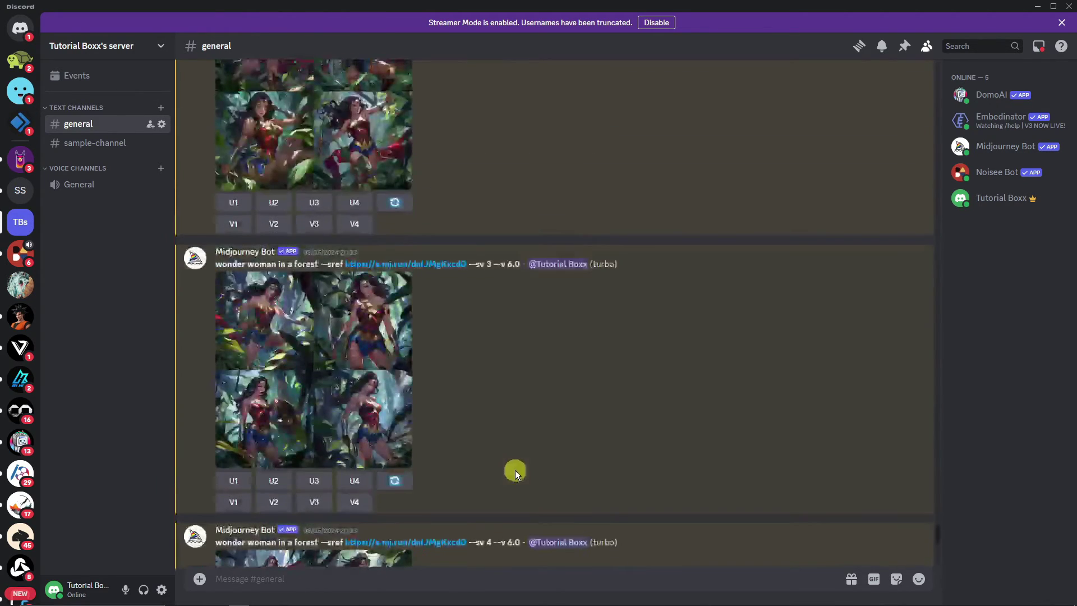
scroll(515, 470, up, 15)
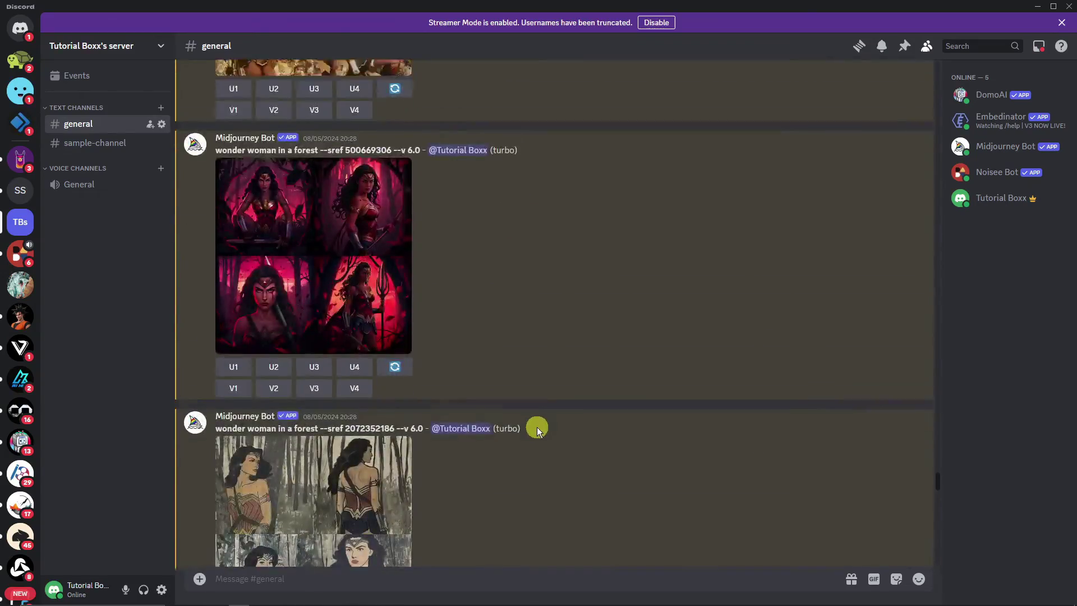
scroll(536, 427, up, 15)
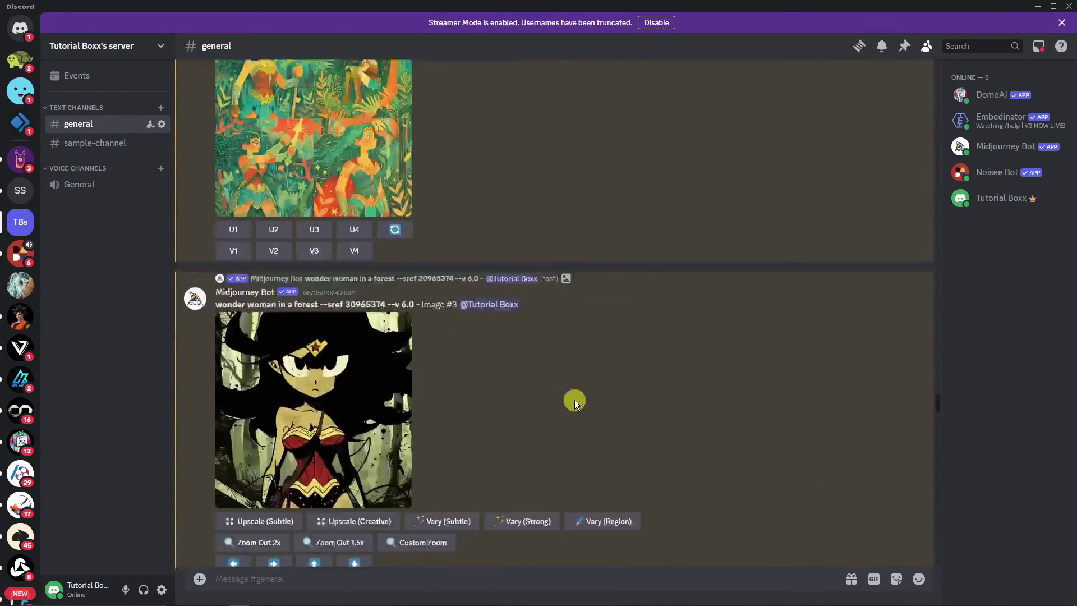
scroll(574, 399, up, 15)
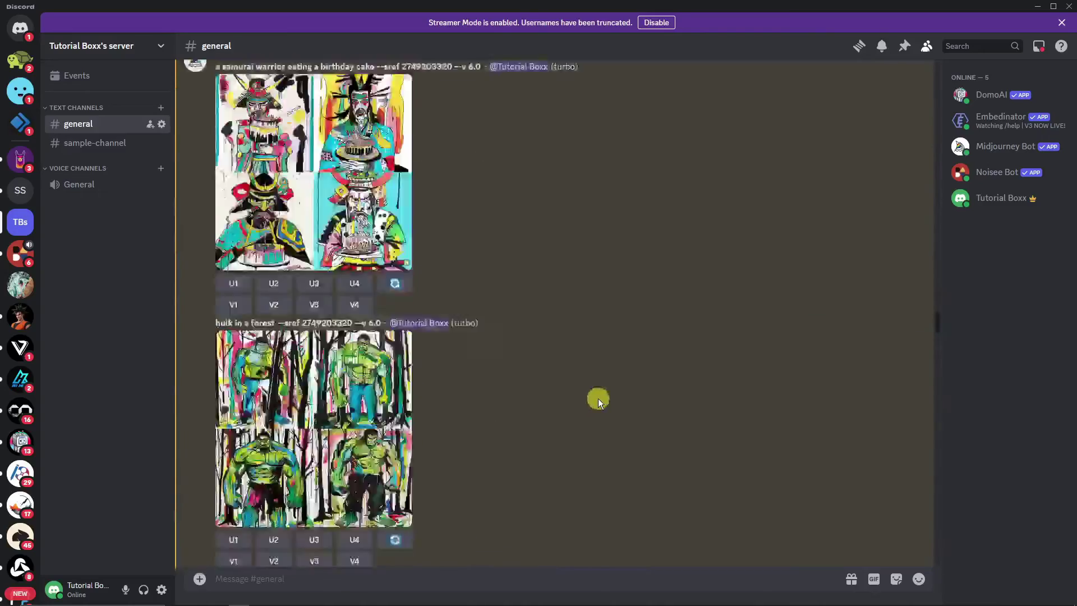
scroll(598, 398, up, 15)
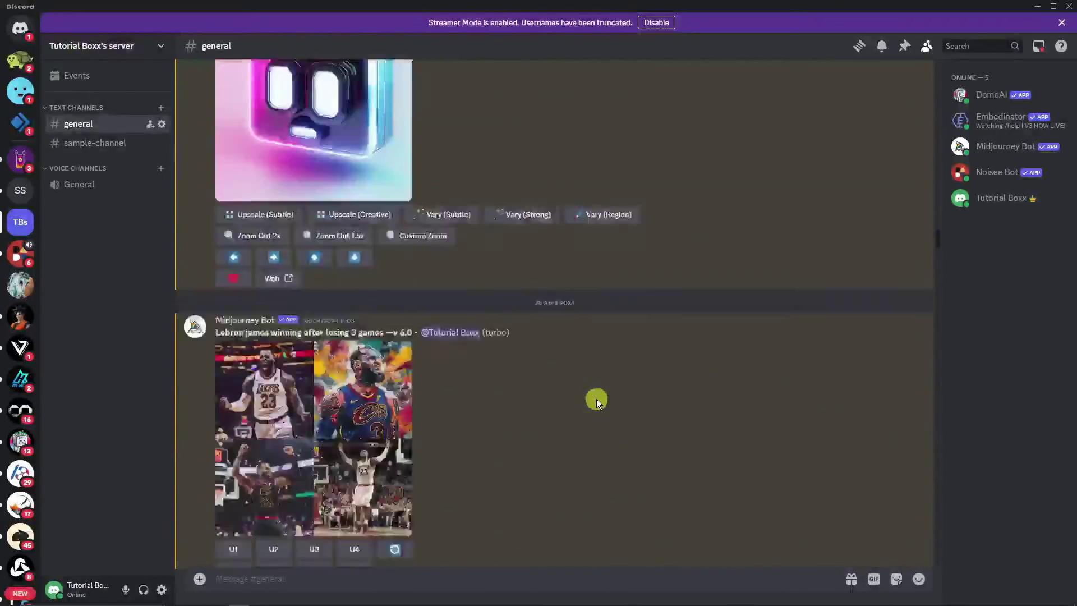
scroll(595, 399, up, 10)
scroll(588, 398, down, 5)
scroll(488, 379, up, 3)
scroll(393, 314, down, 3)
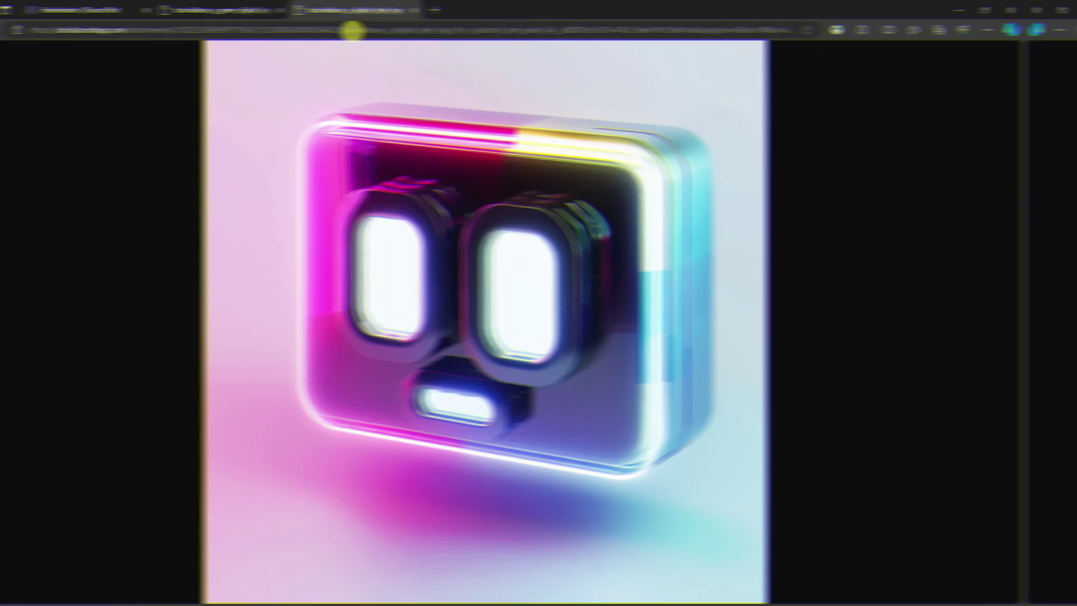
click(398, 31)
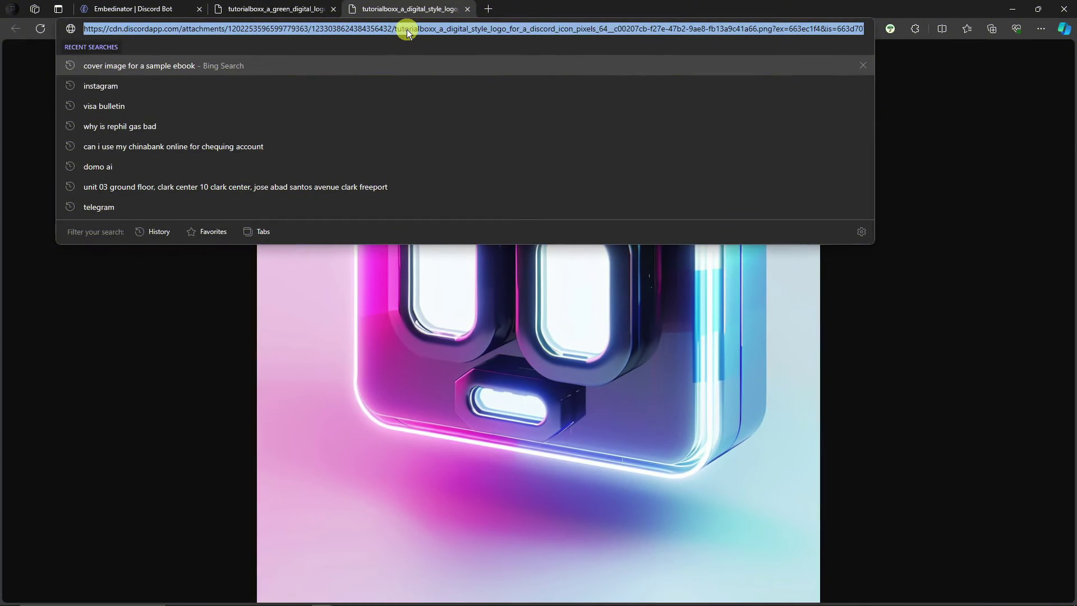
right_click(403, 29)
click(436, 120)
Paste the logo URL into Discord to set it as the embed's large image.
click(186, 362)
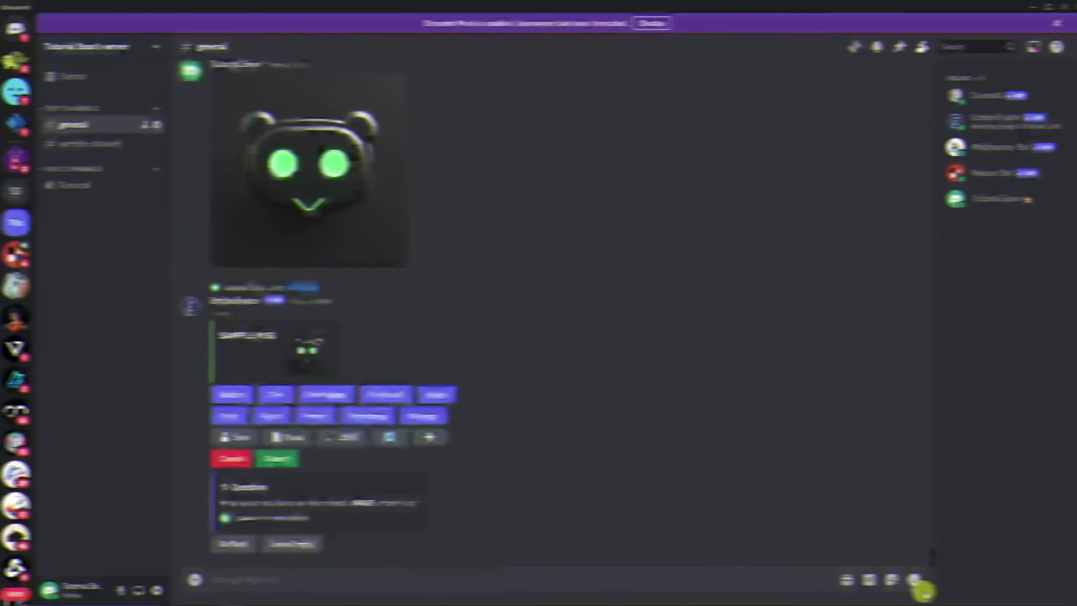
key(ctrl+v)
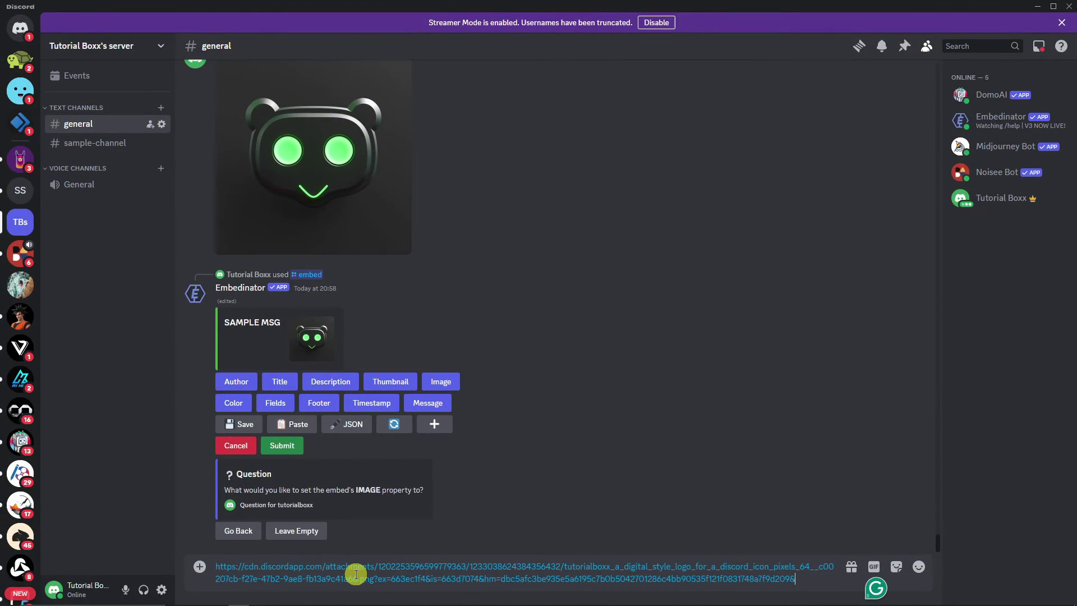
key(Return)
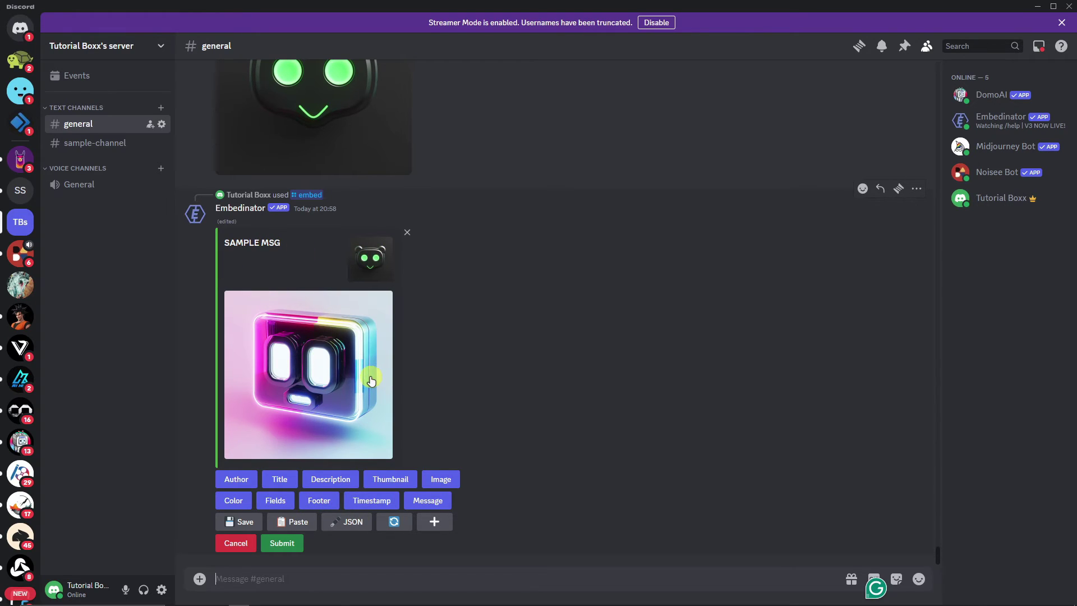
Set the description to 'SAMPLE DESCRIPTION' with a second line 'Youtube Channel = Youtube.com/sample1234567'.
click(333, 480)
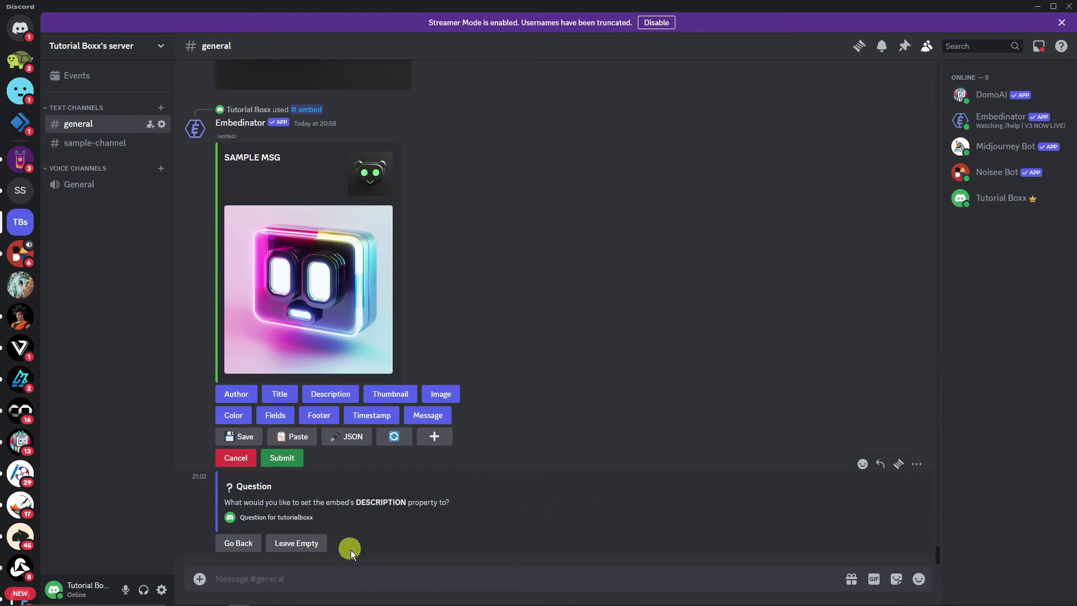
click(361, 575)
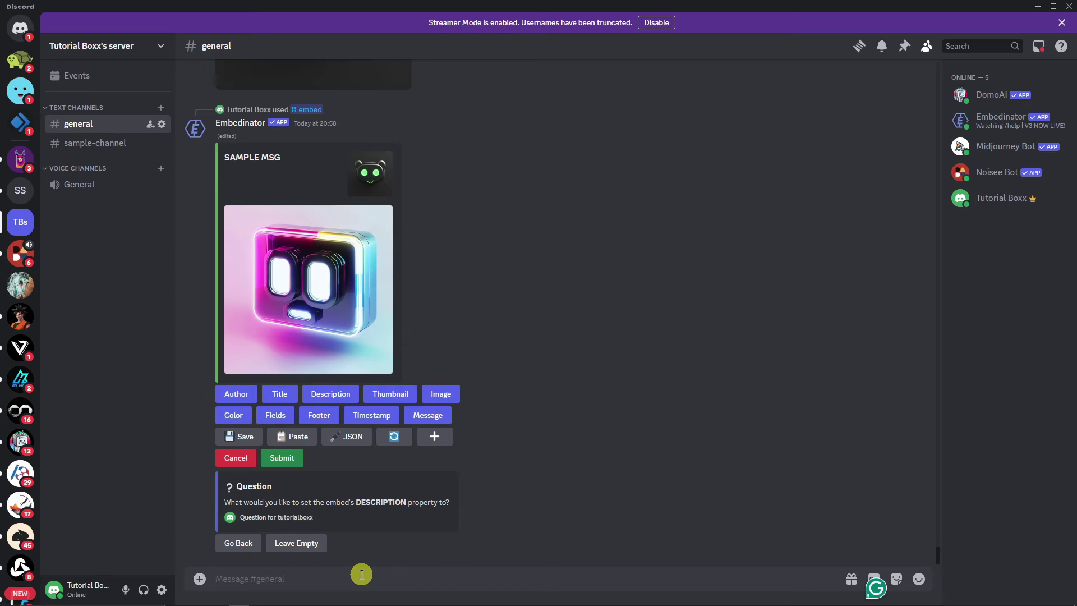
text(SAMPLE DESCRIPTION)
key(shift+Return)
text(Youtube Channel)
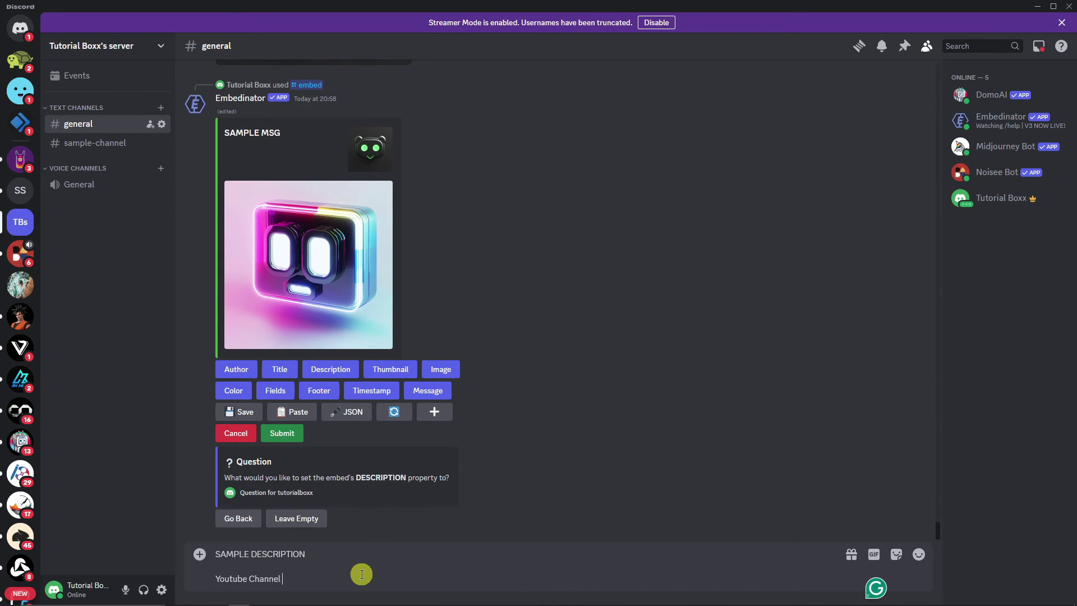
text( =)
key(ctrl+v)
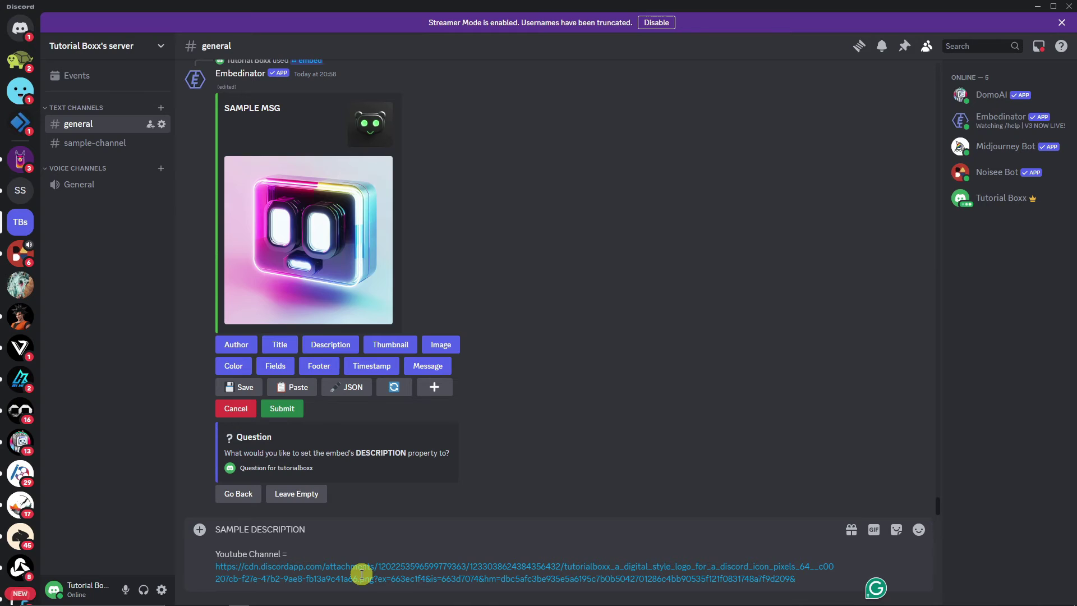
drag(799, 579, 216, 571)
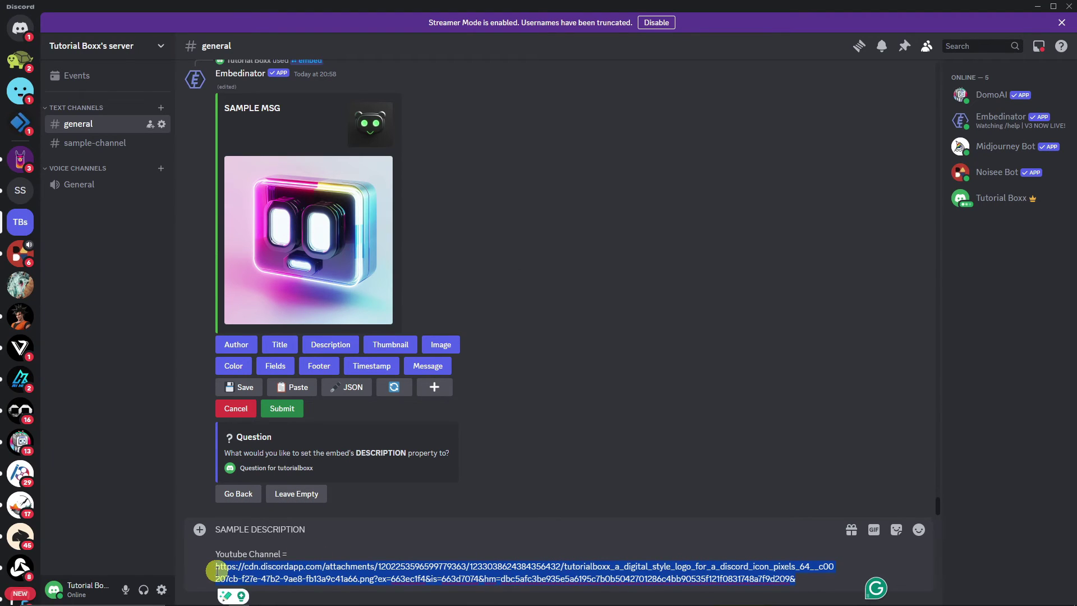
key(BackSpace)
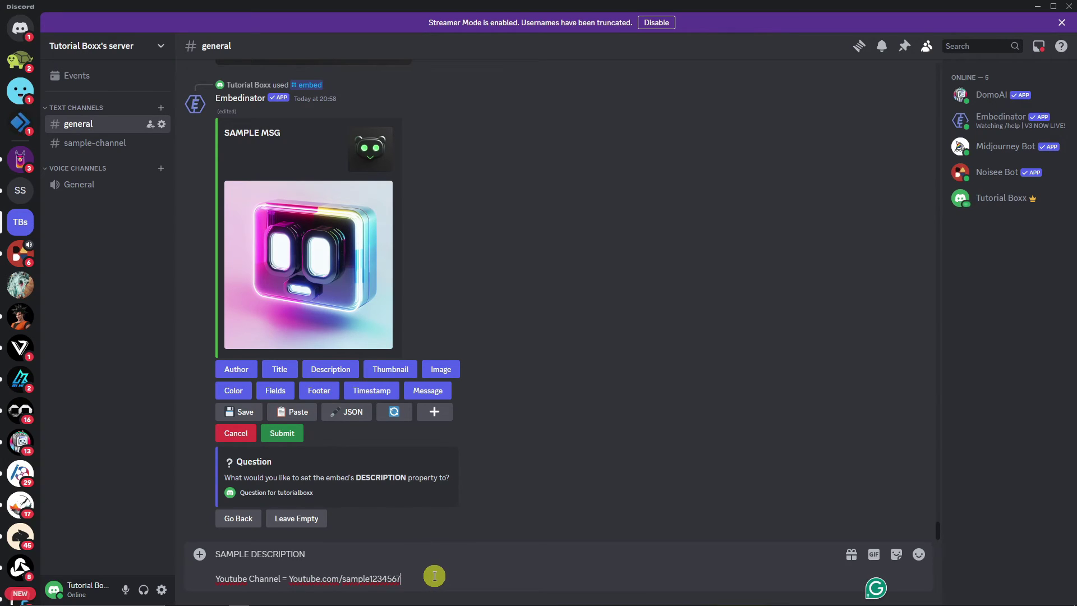
key(Return)
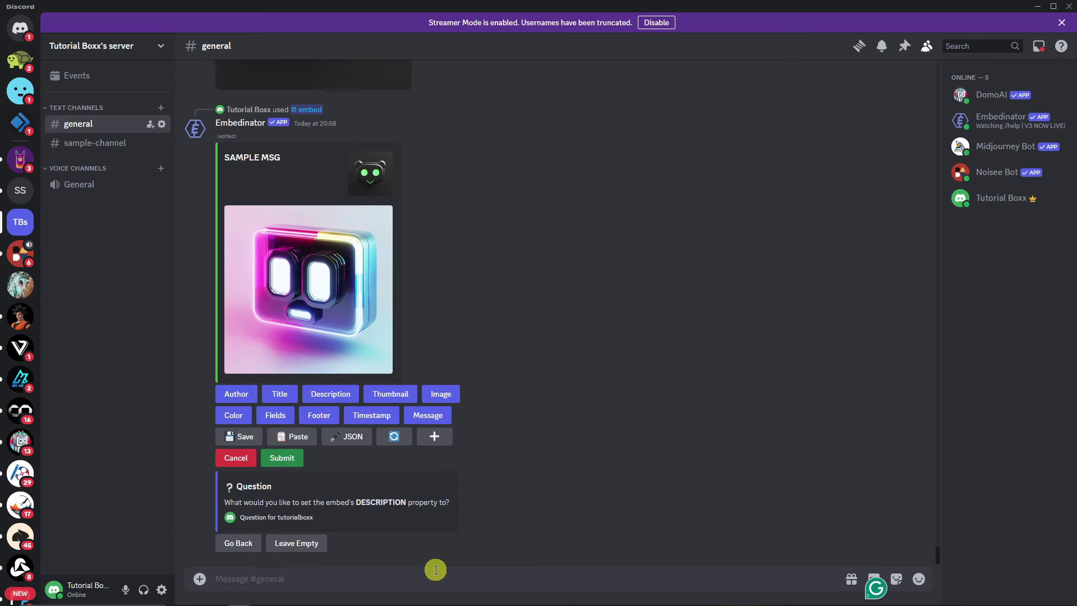
drag(222, 265, 323, 277)
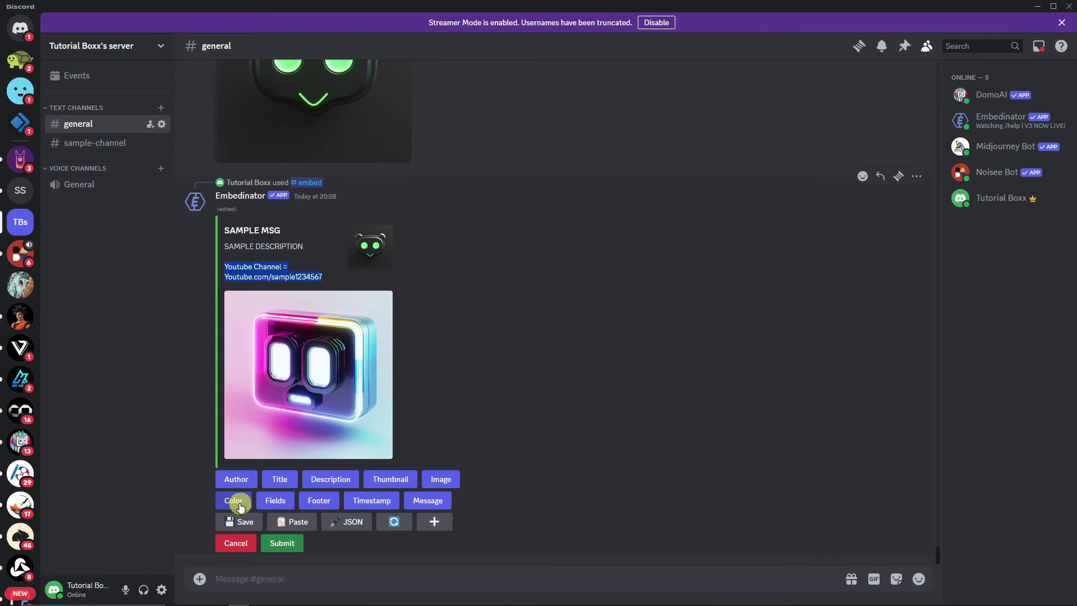
Add the current timestamp and a footer reading 'Footer', leaving the footer icon empty.
click(373, 500)
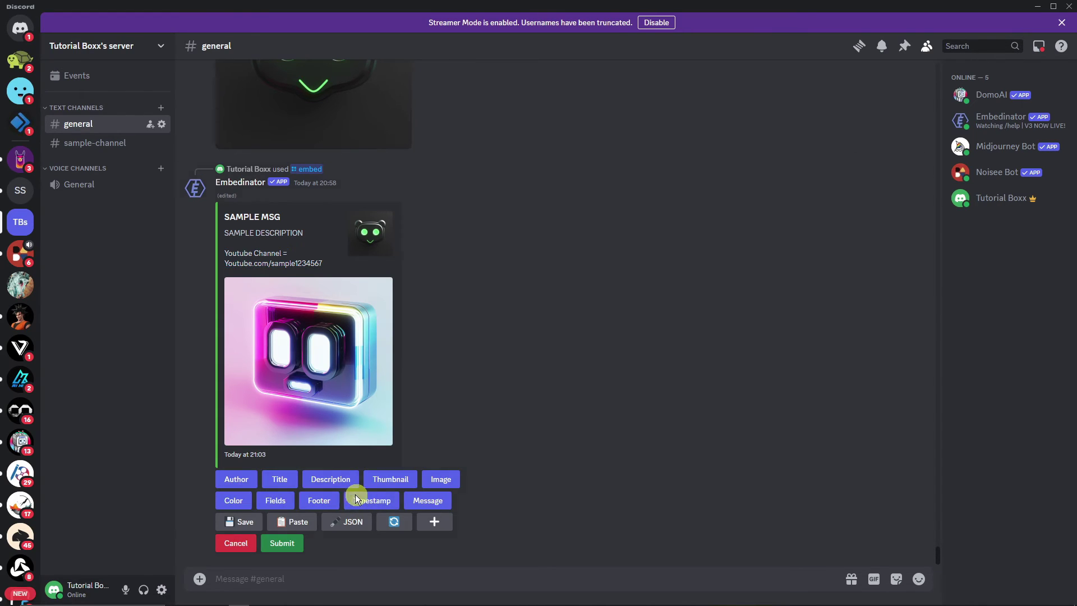
click(319, 500)
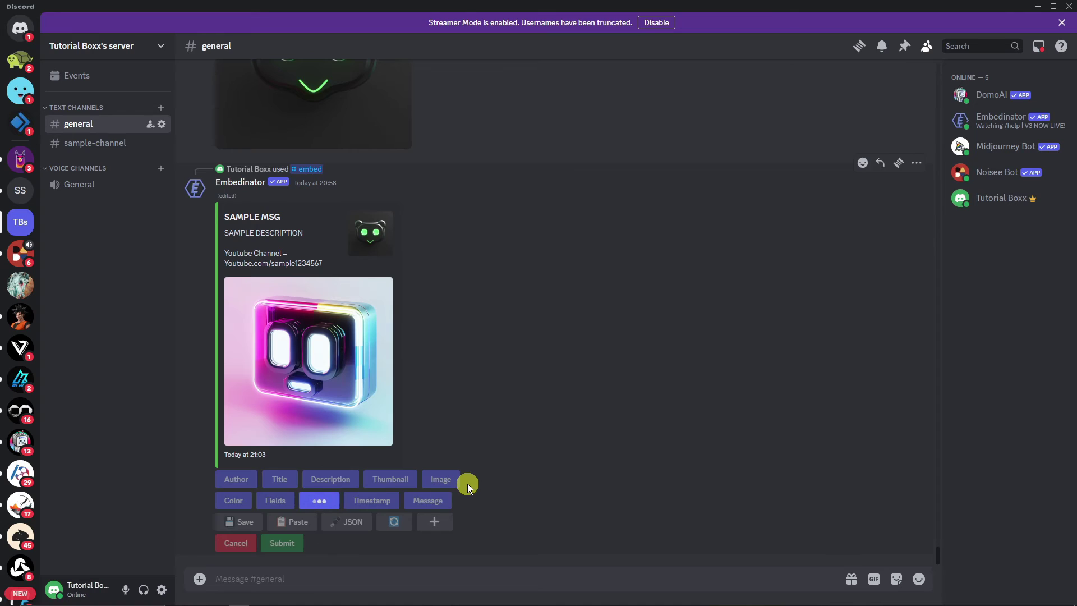
click(327, 583)
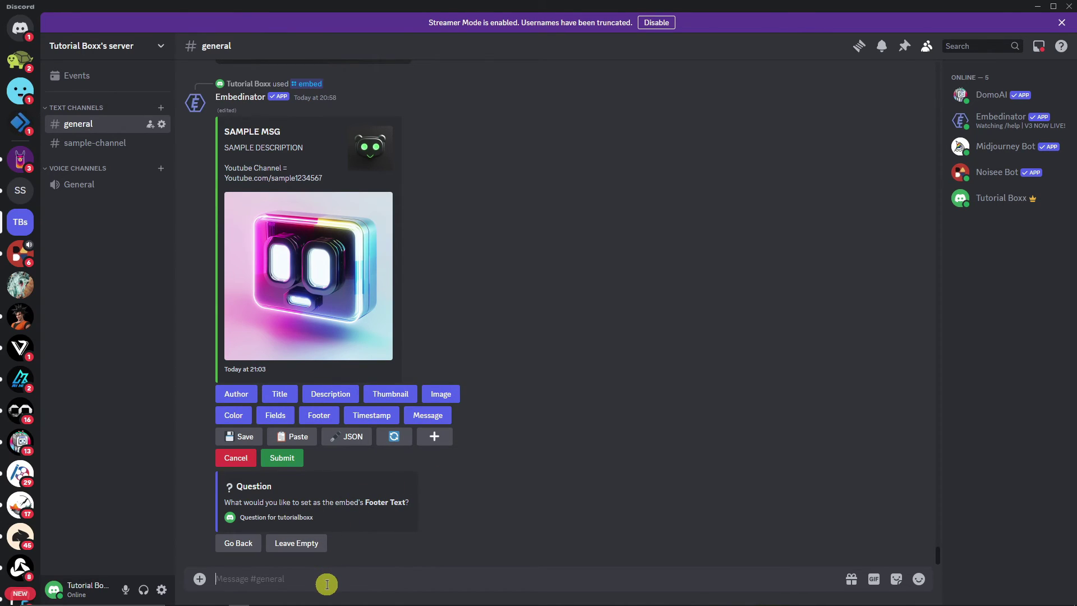
text(Footer)
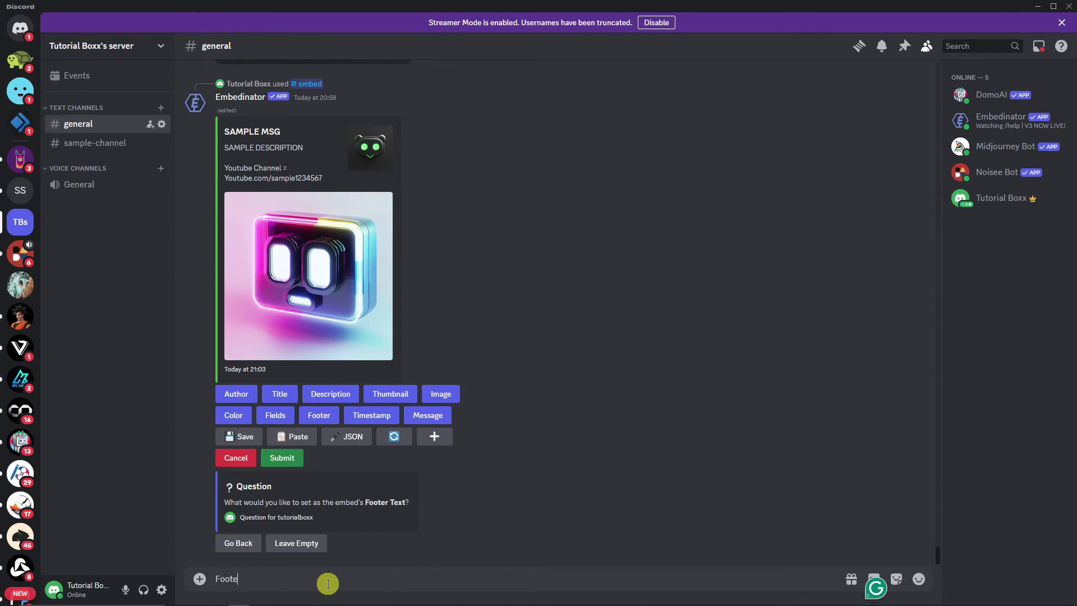
key(Return)
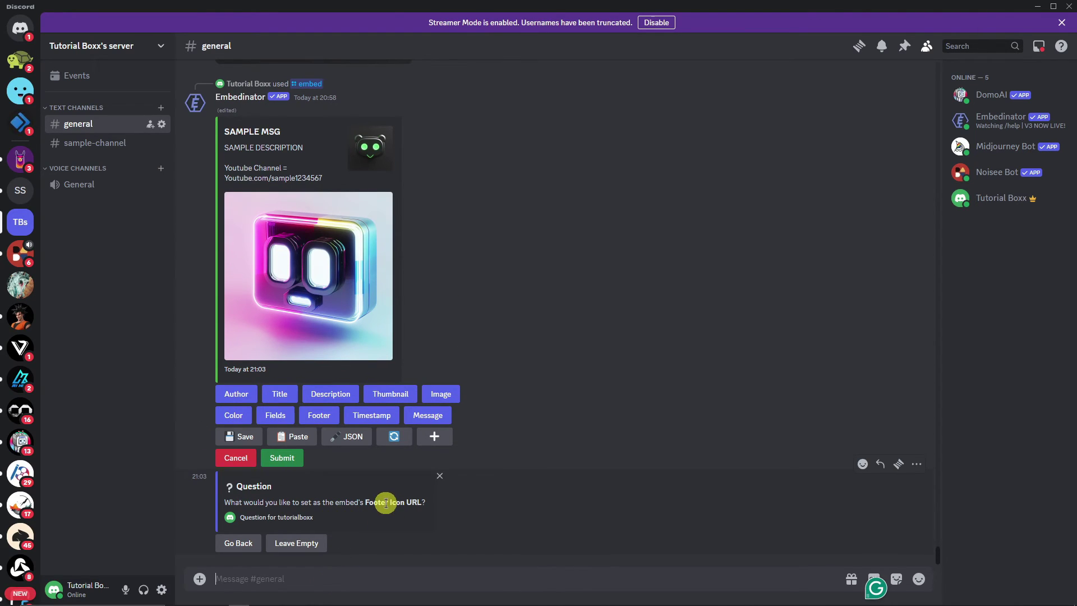
click(304, 543)
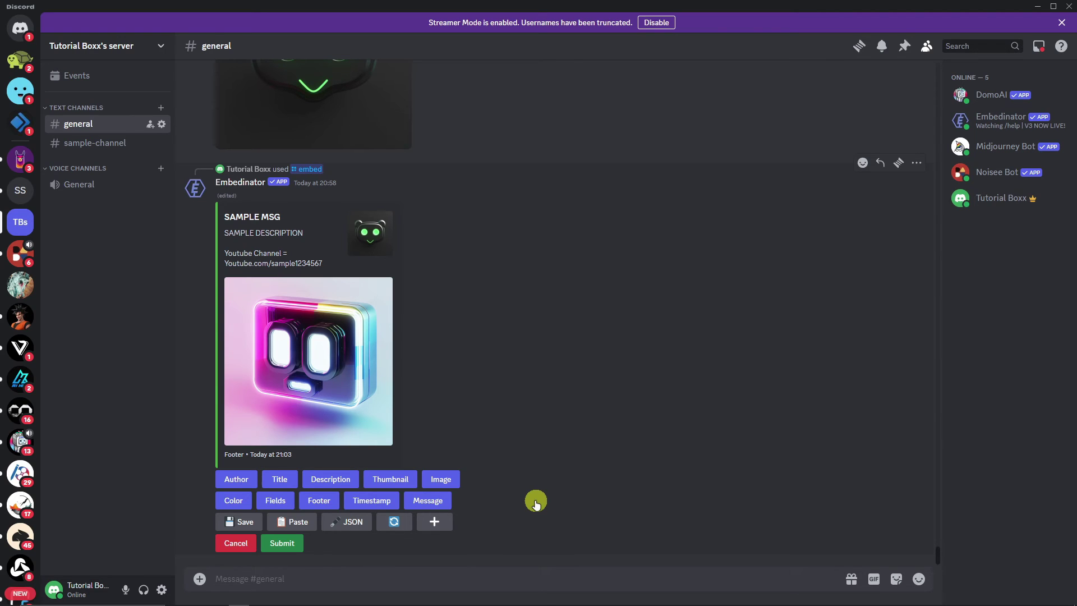
Save the embed as a preset named '/preset sample 1'.
text(/)
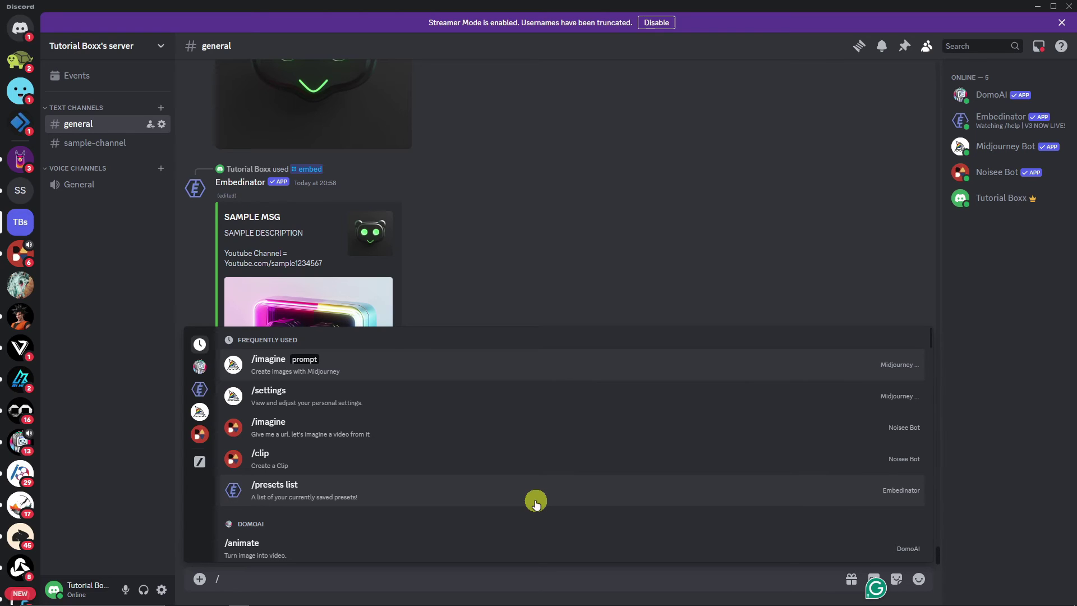
text(preset)
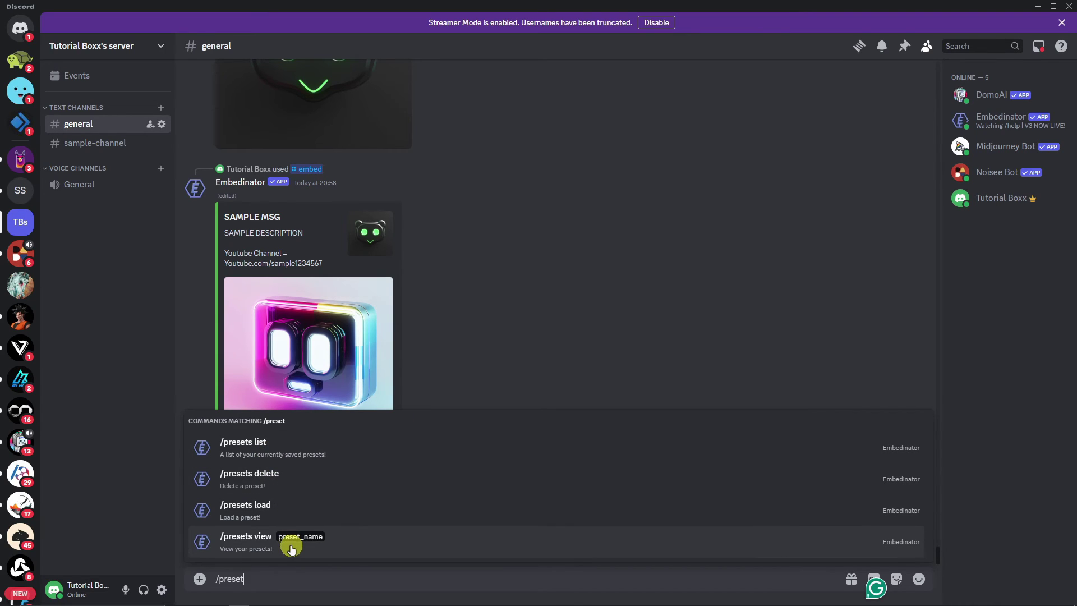
click(476, 317)
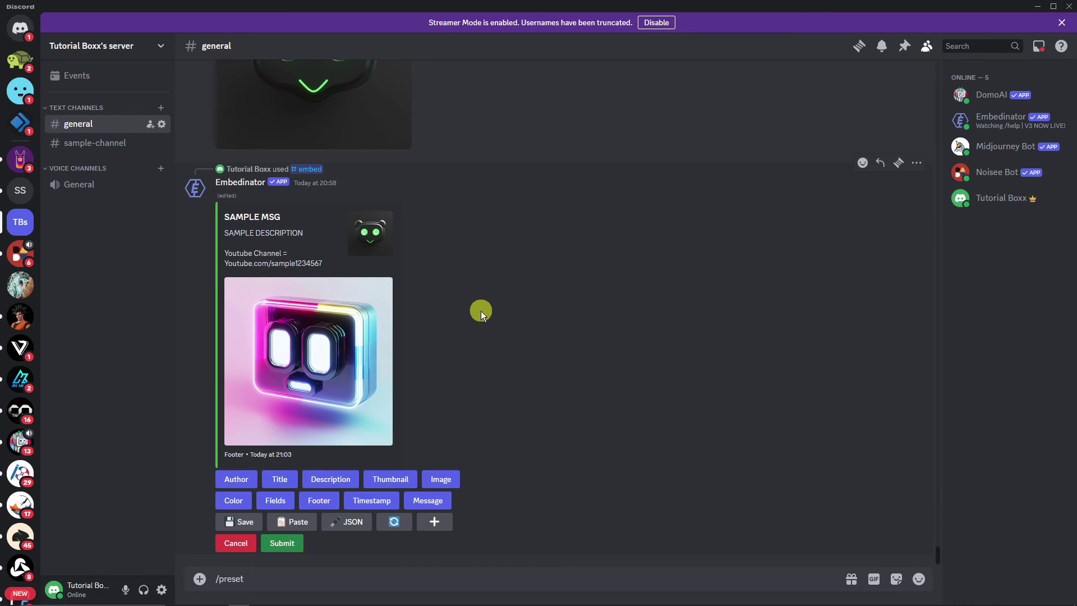
click(246, 528)
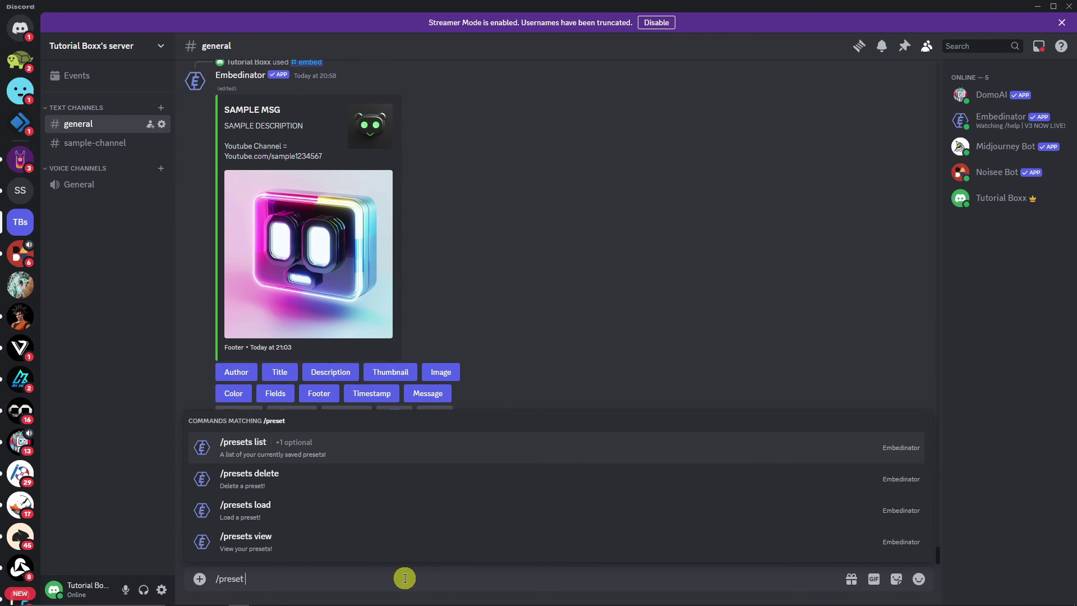
key(Escape)
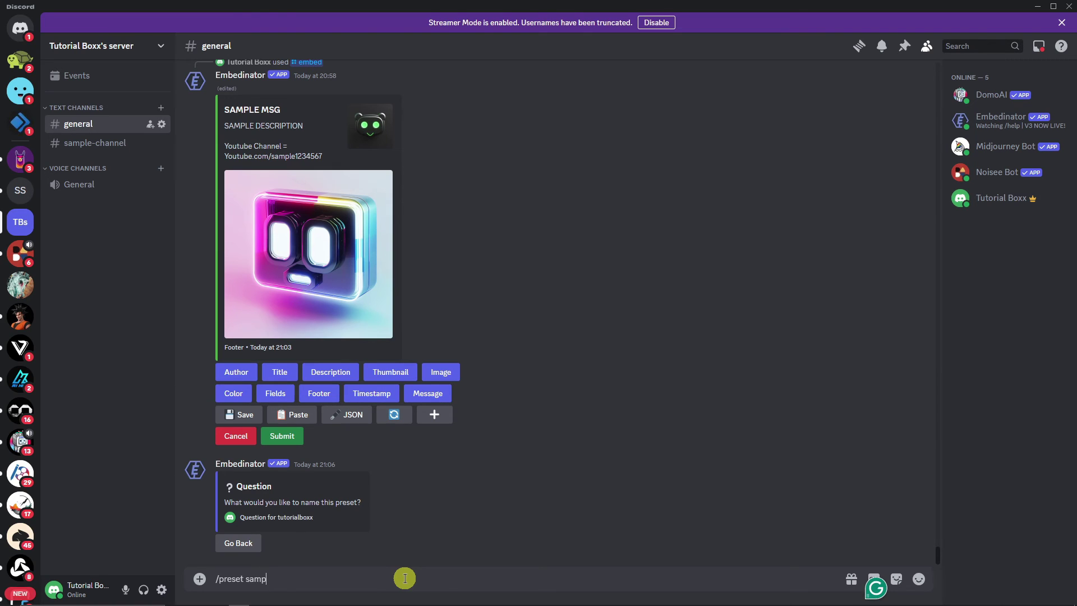
key(Return)
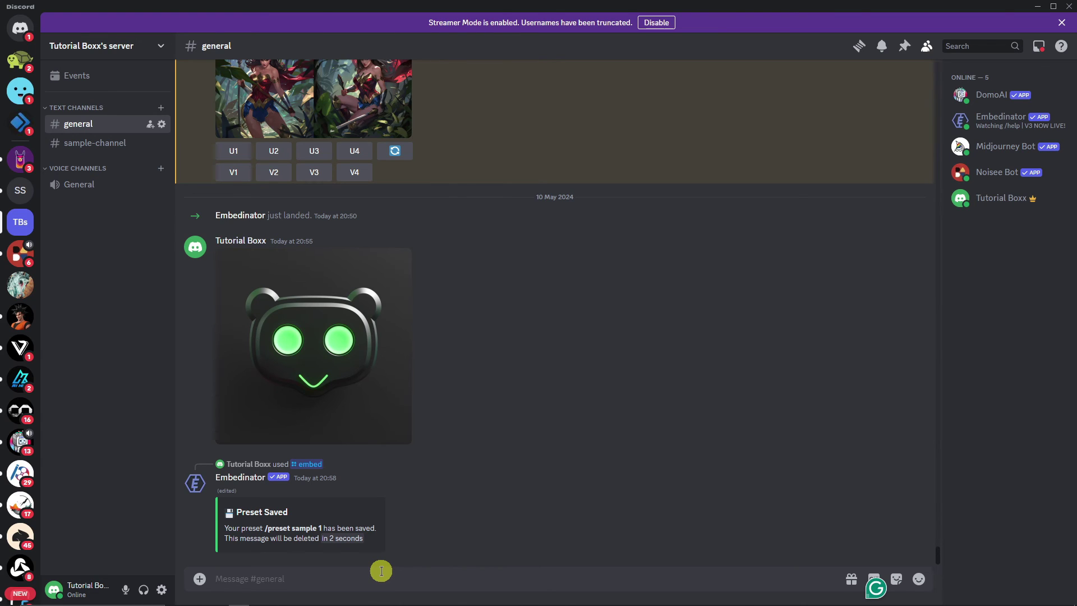
Run /presets list to show the saved presets, including '/preset sample 1'.
text(/preset)
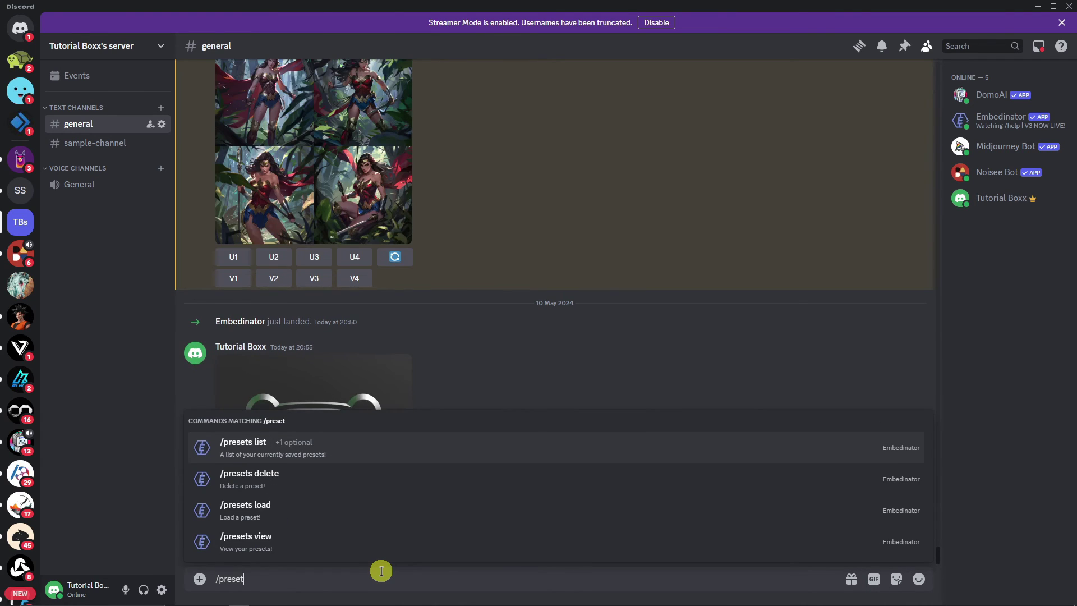
click(287, 445)
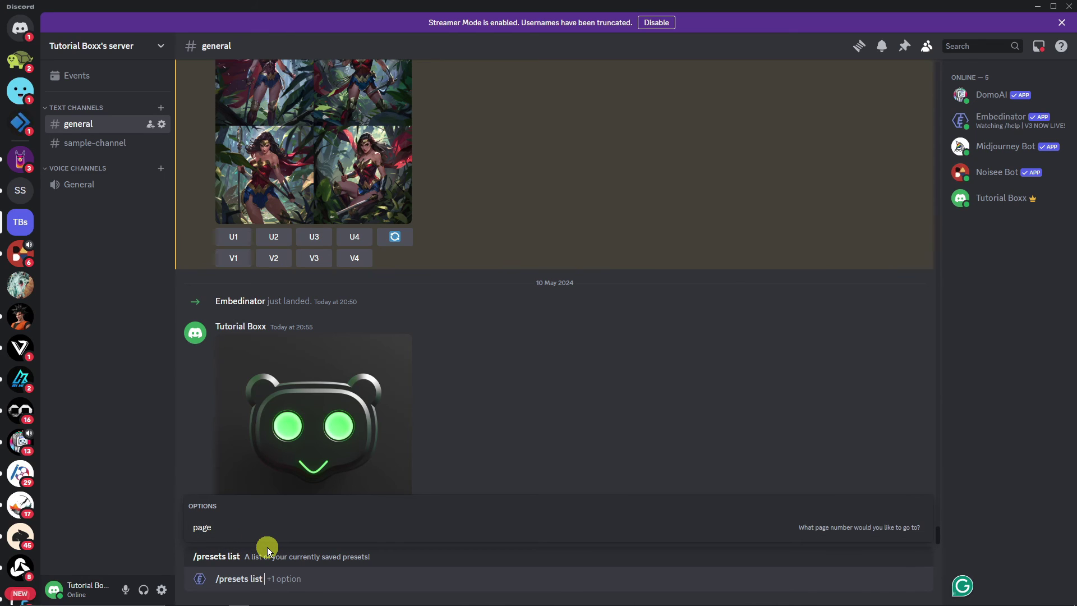
key(Return)
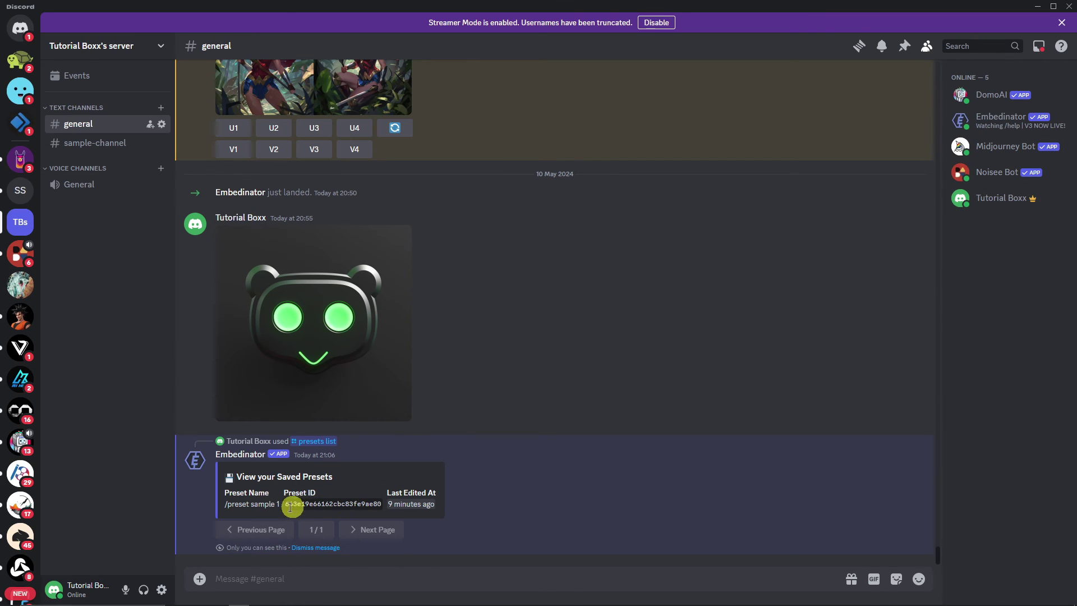
drag(281, 505, 224, 505)
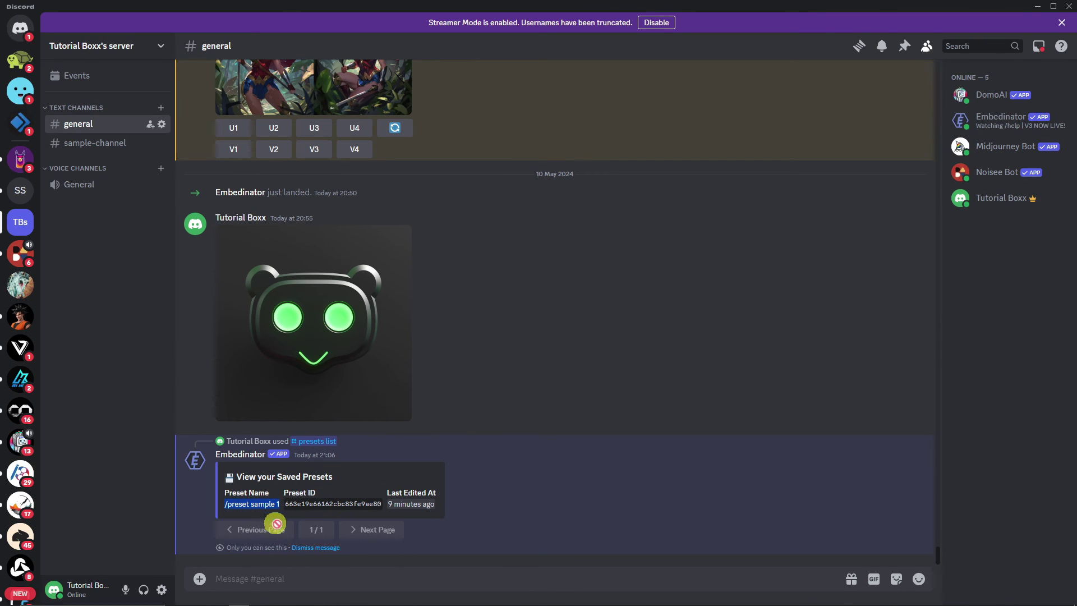
Load the '/preset sample 1' preset with /presets load.
click(319, 585)
text(/)
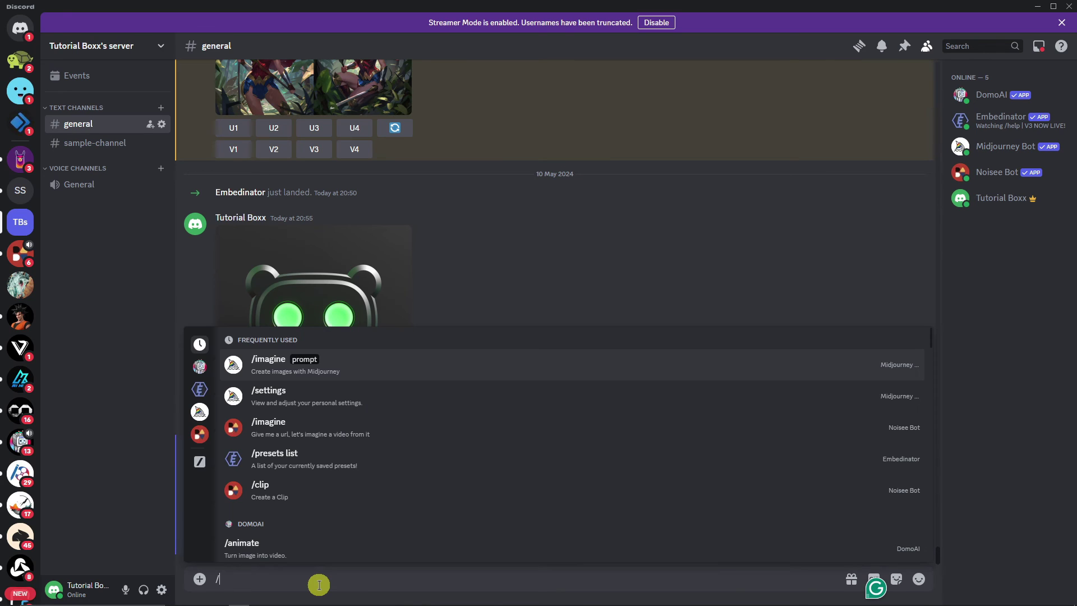
text(preset)
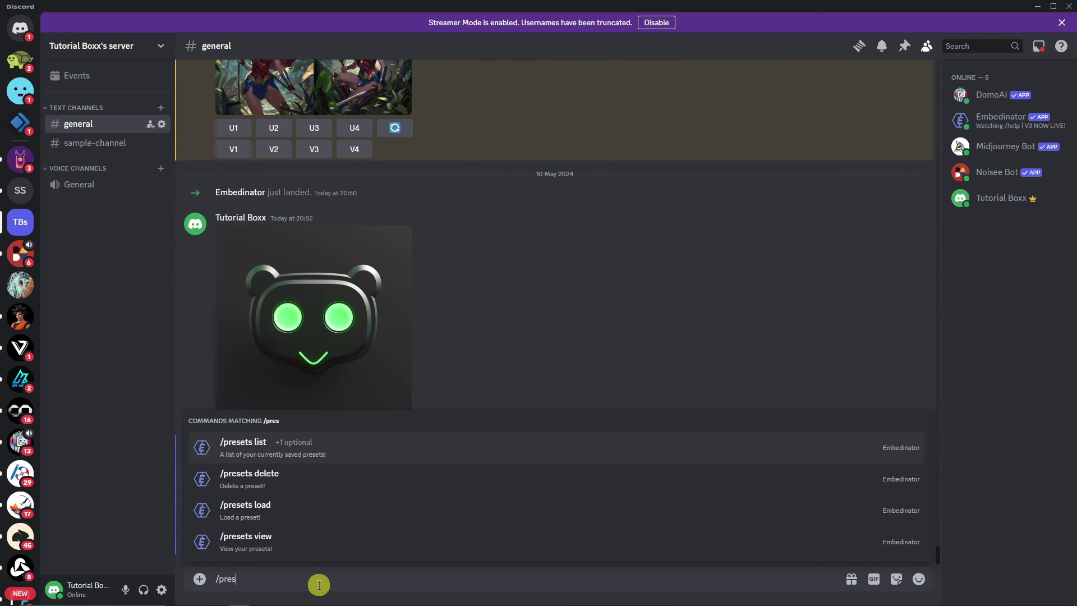
click(308, 513)
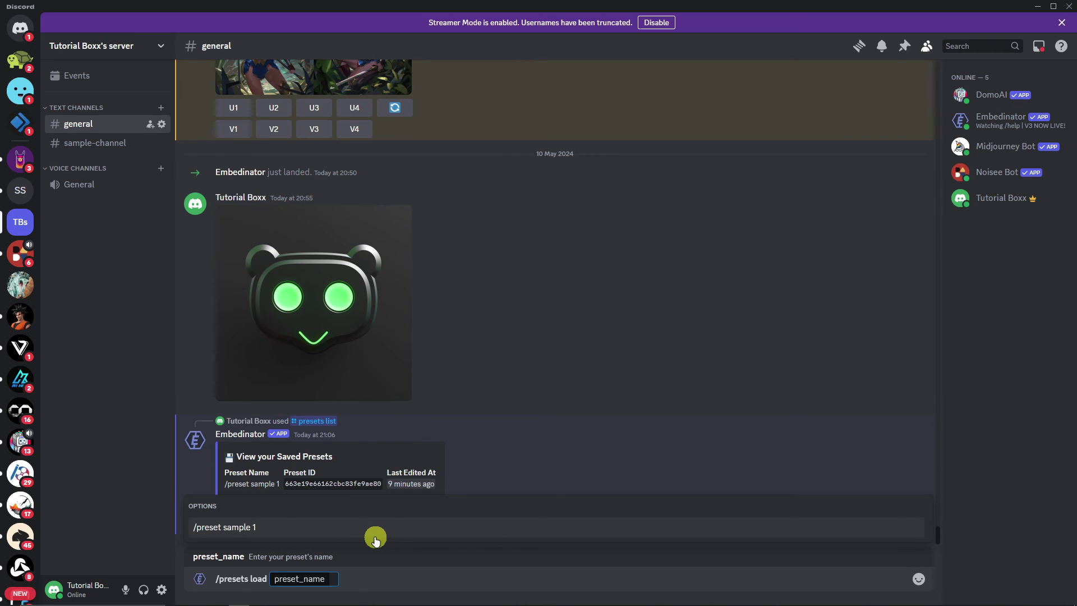
click(375, 536)
key(Return)
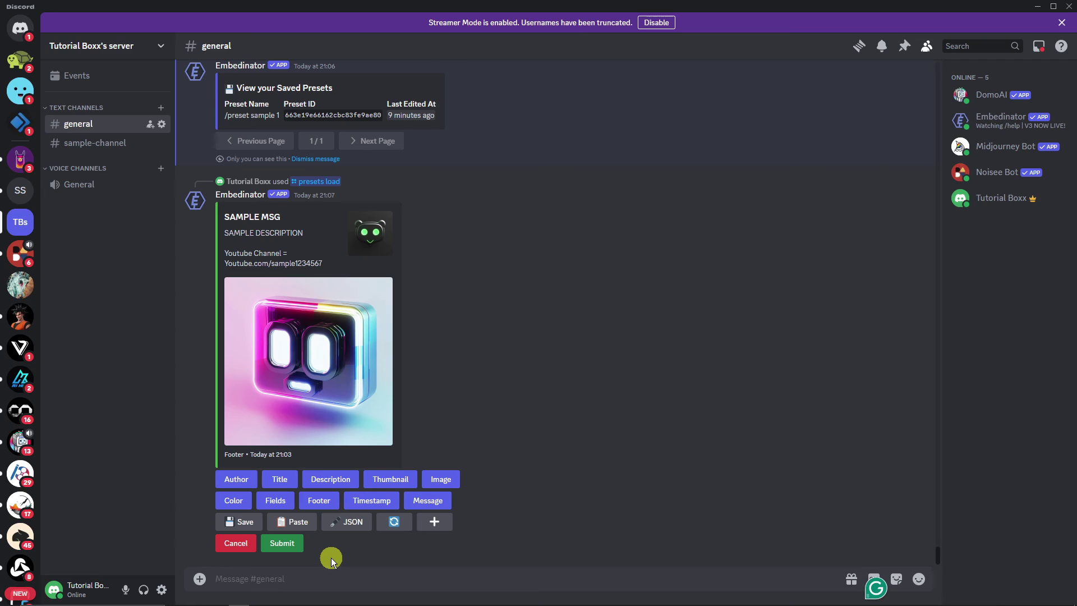
Submit the embed to send as a custom webhook bot to sample-channel, named 'Sample hook'.
click(291, 545)
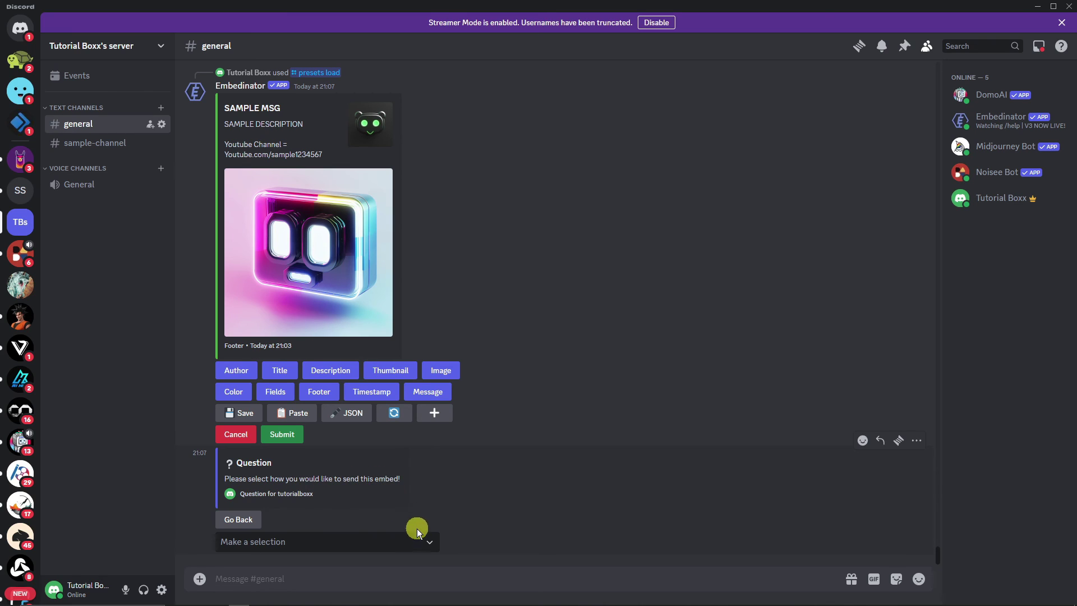
click(427, 542)
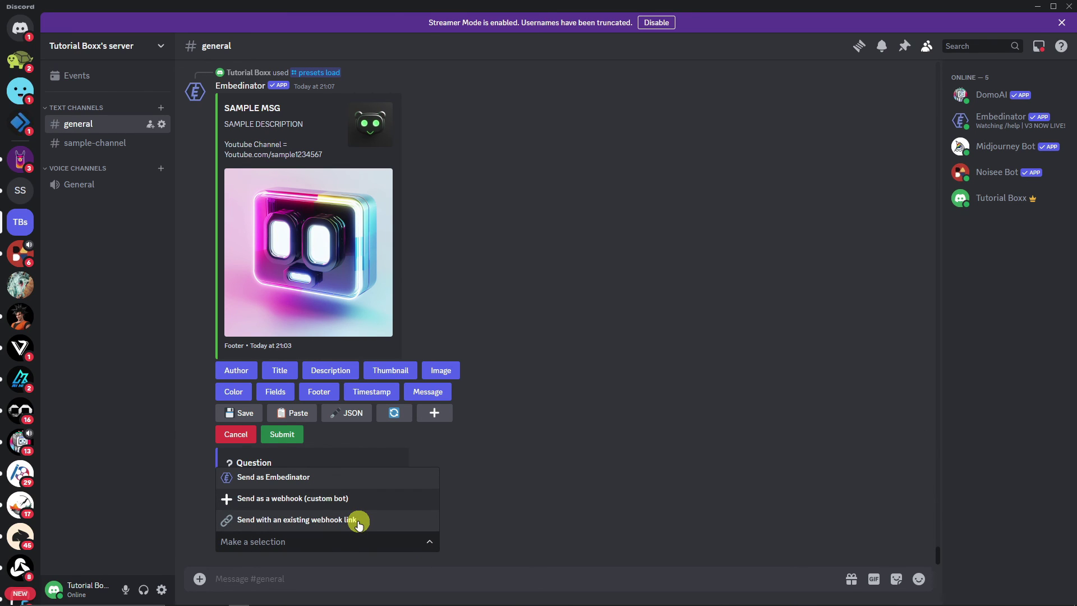
click(322, 498)
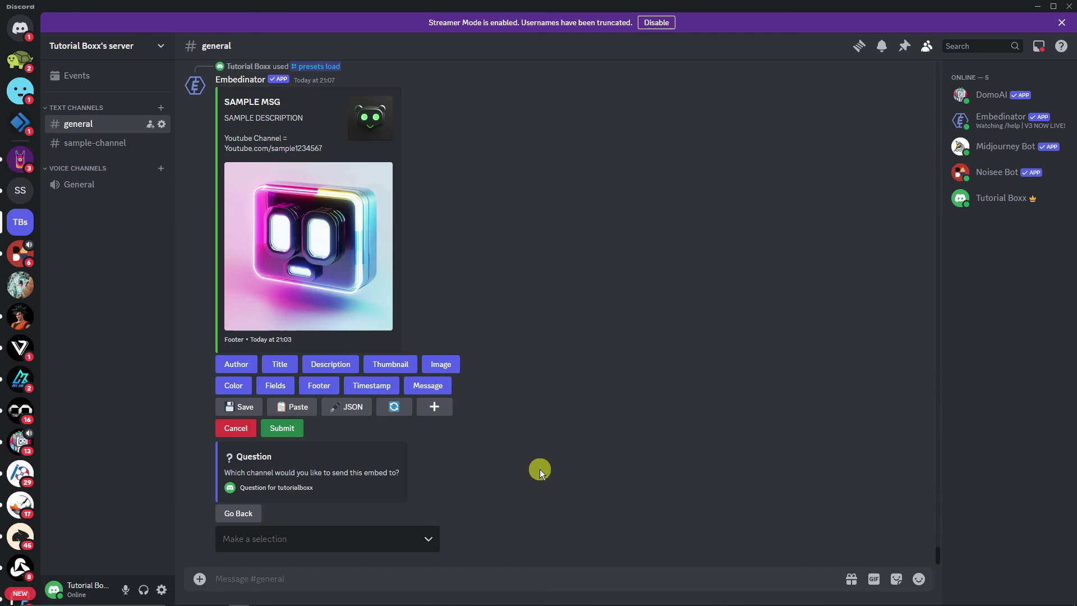
click(382, 528)
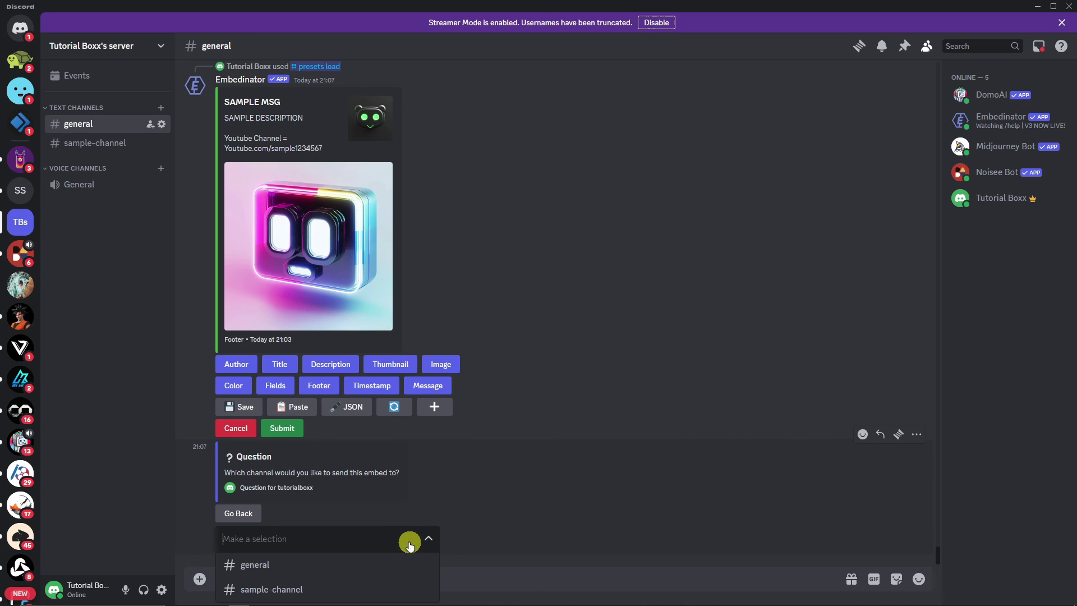
click(312, 590)
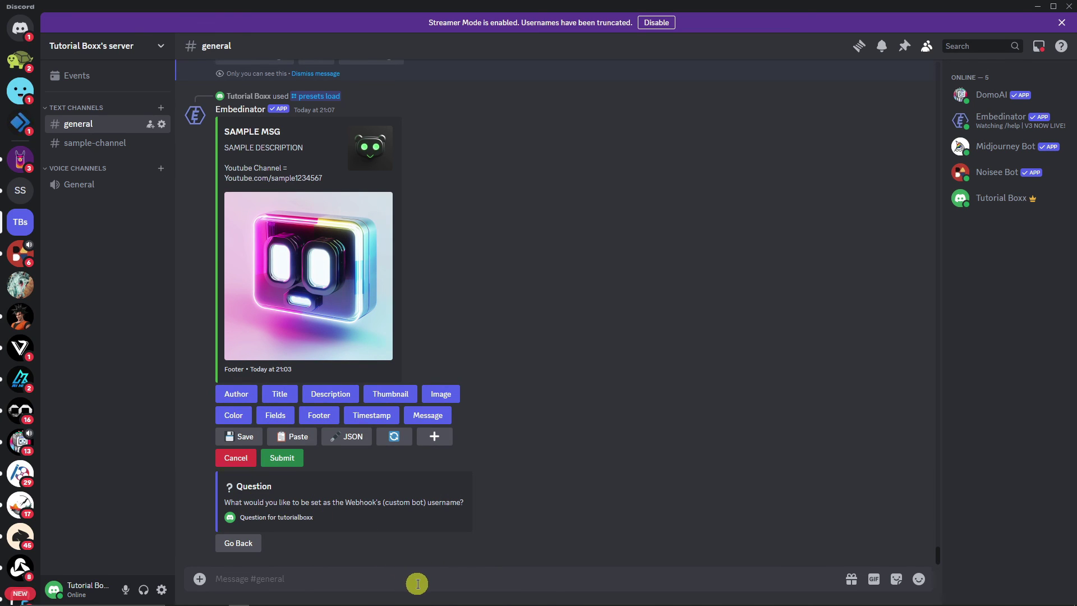
text(Sample hook)
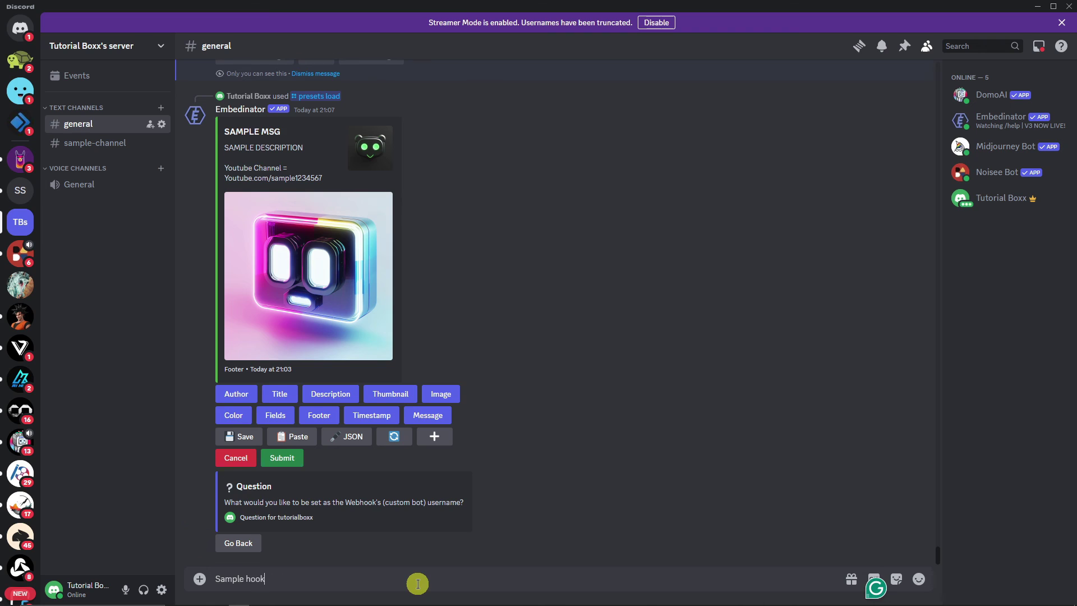
key(Return)
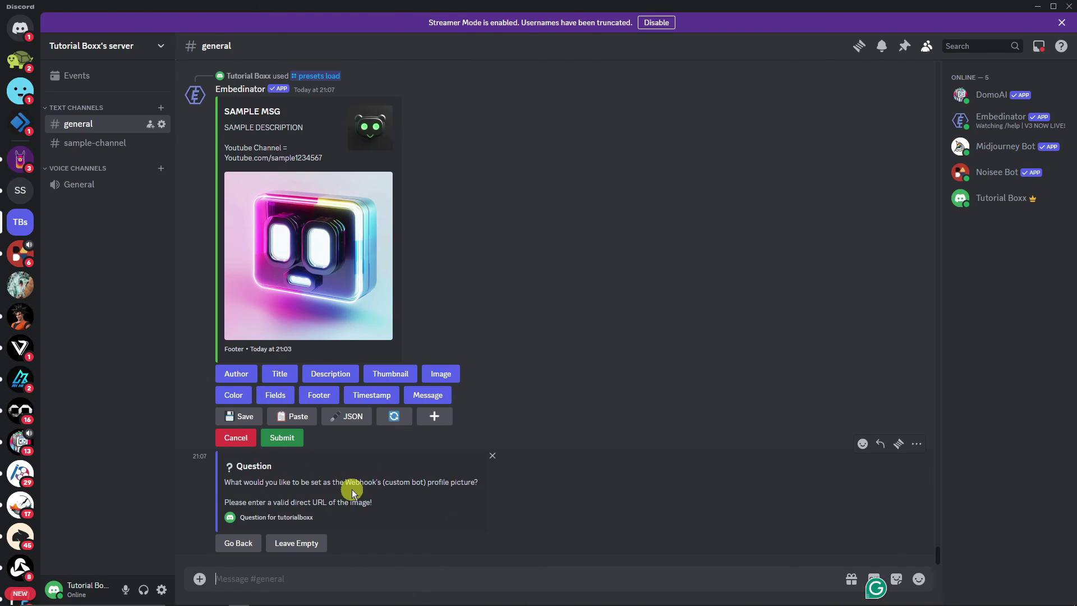
scroll(412, 489, up, 5)
Give the webhook the Midjourney image's URL as its profile picture, sending the embed.
scroll(418, 477, up, 15)
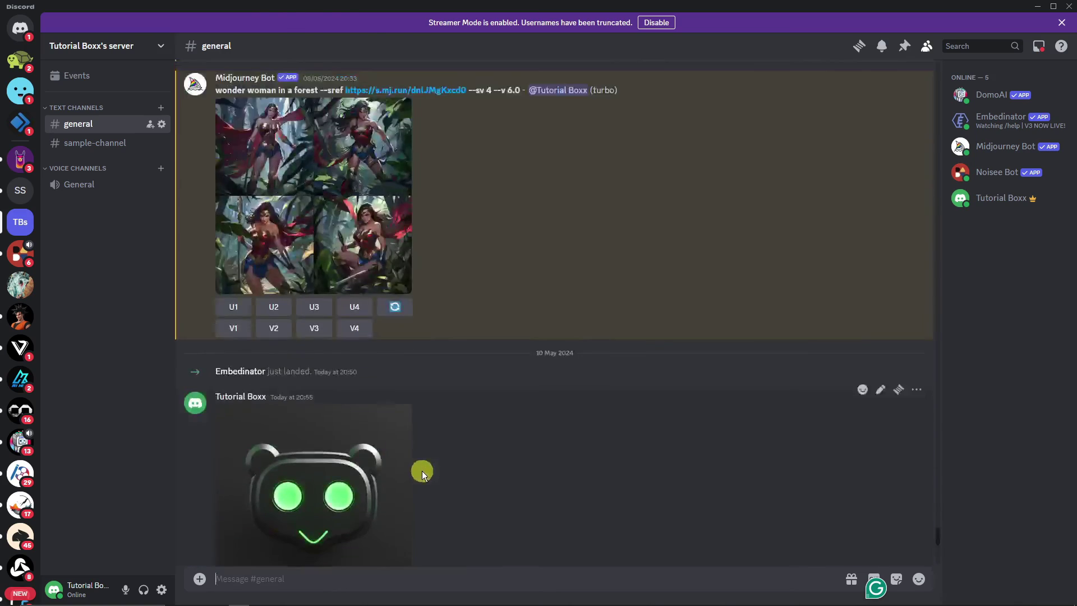
scroll(436, 456, up, 1)
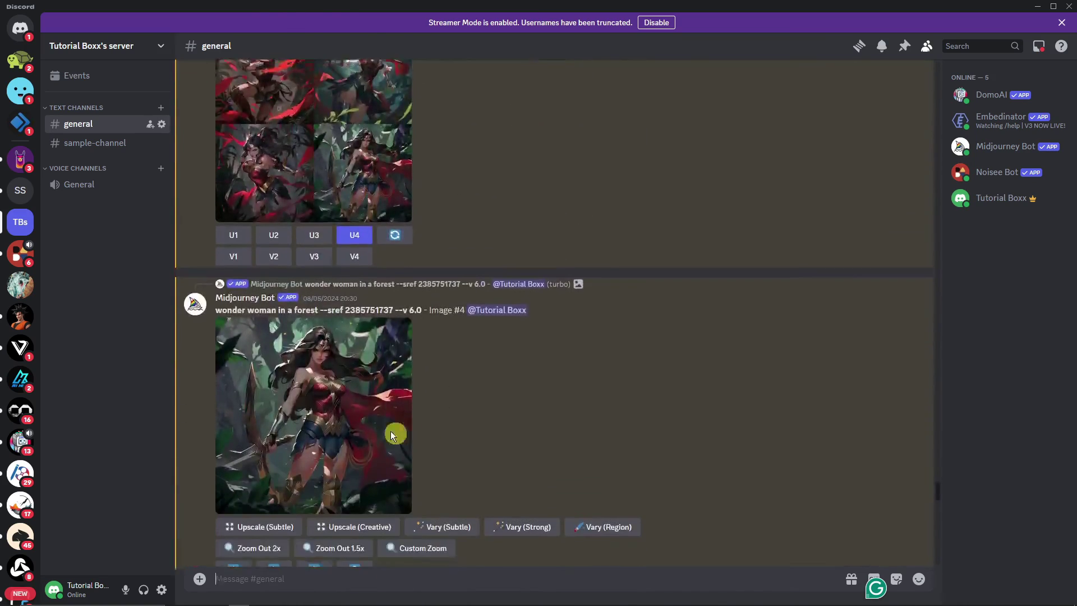
right_click(390, 431)
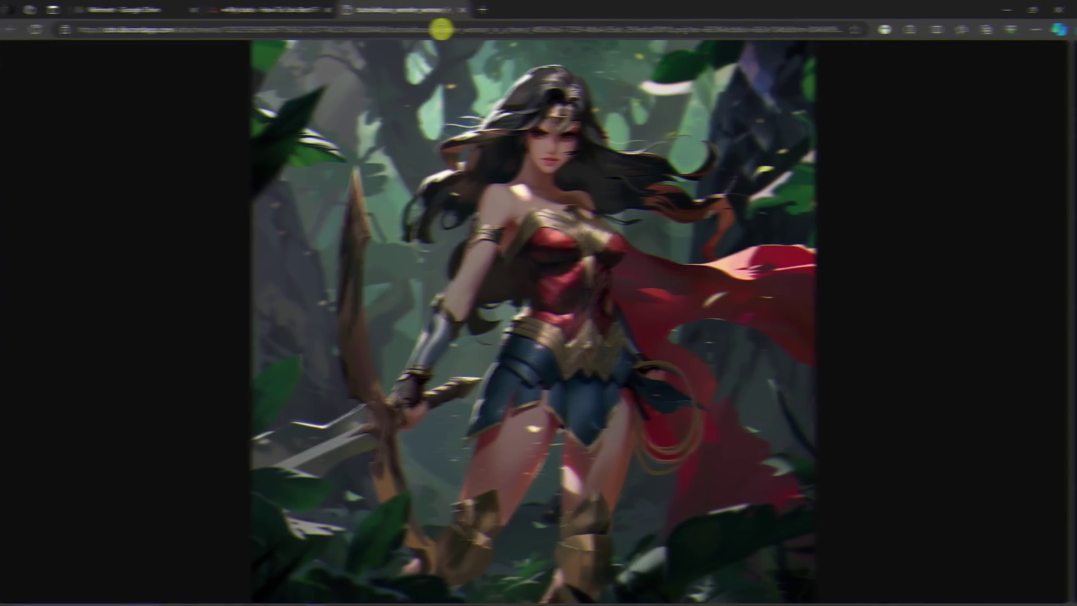
click(445, 28)
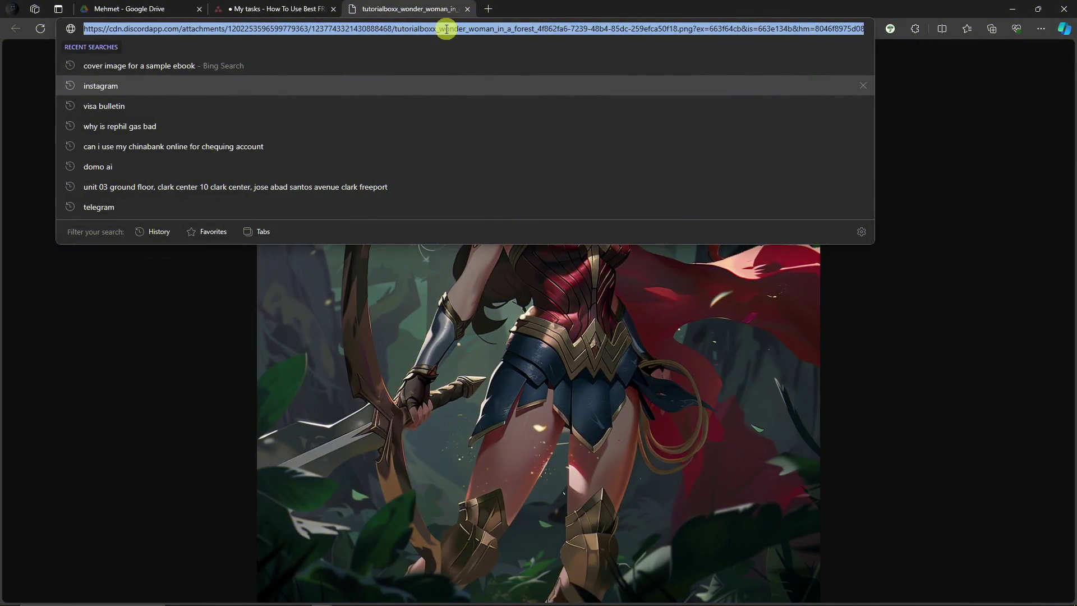
right_click(445, 29)
click(478, 120)
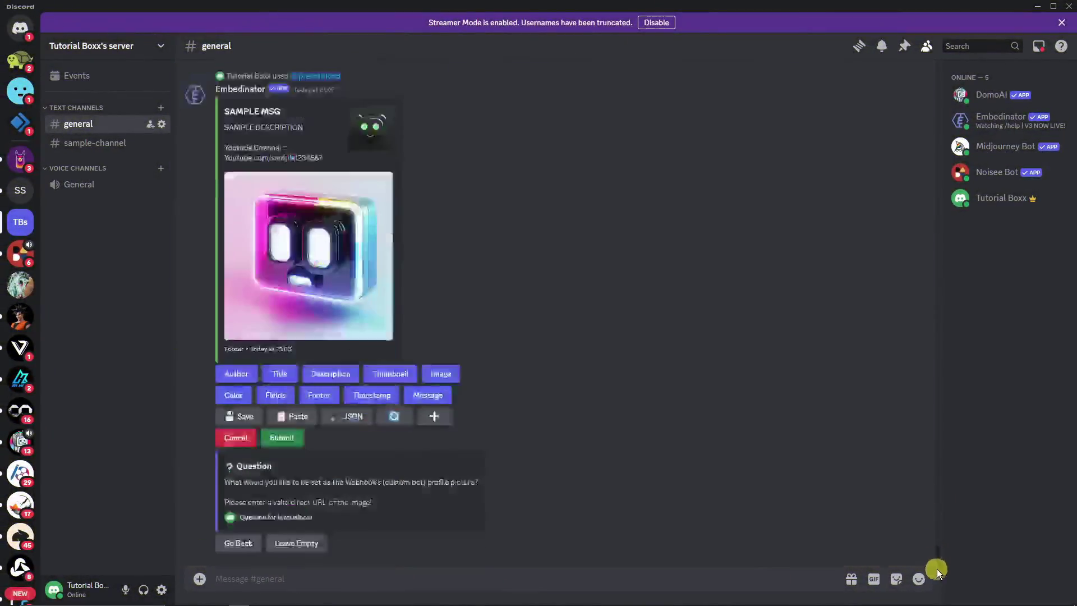
click(396, 583)
key(ctrl+v)
key(Return)
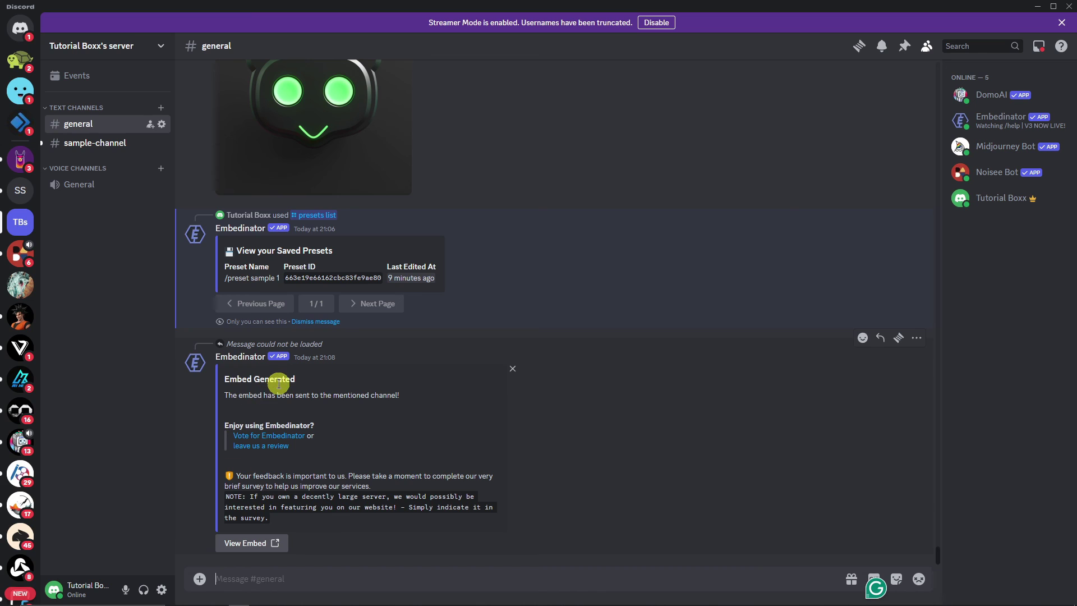
Switch to #sample-channel to view the SAMPLE MSG embed posted by Sample hook.
click(126, 147)
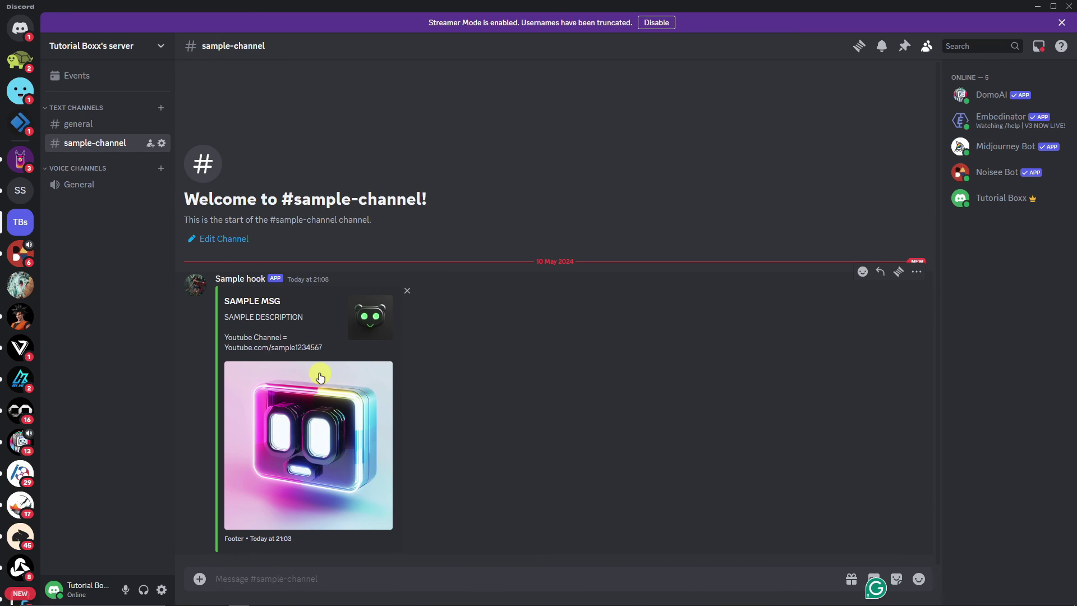